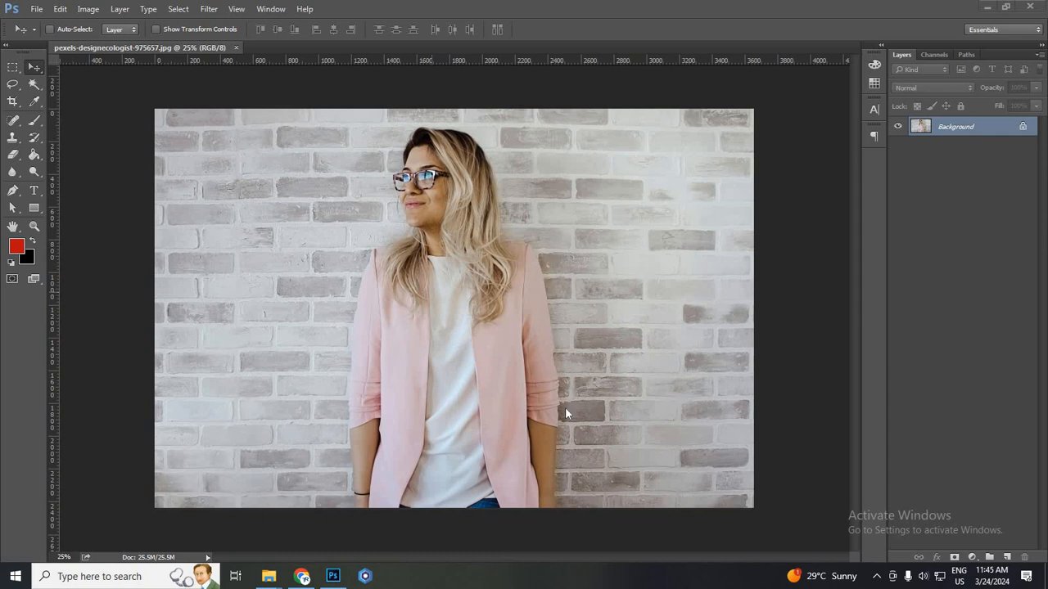
pyautogui.click(34, 86)
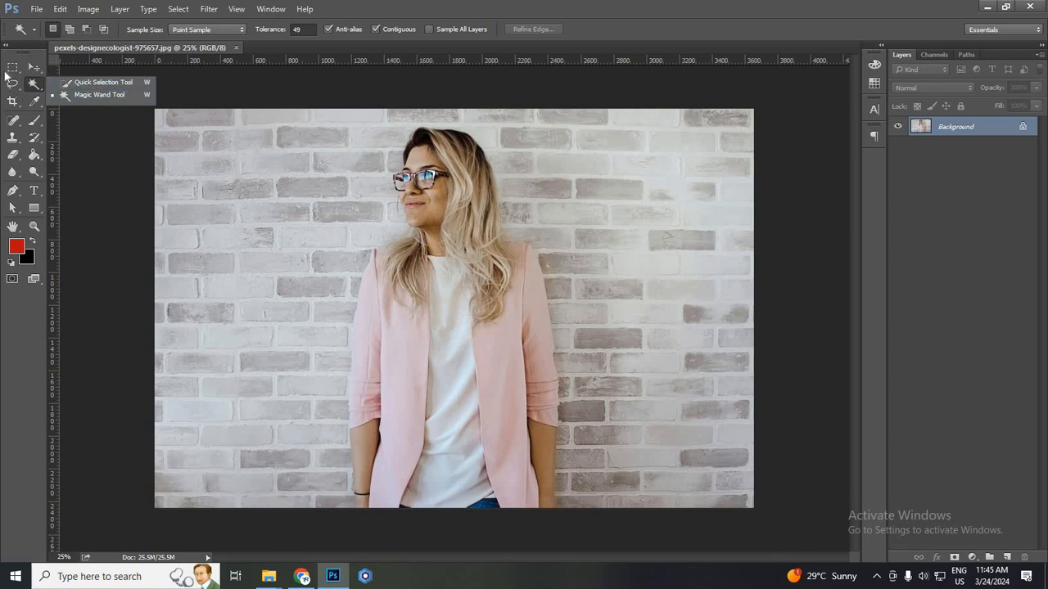
pyautogui.press('v')
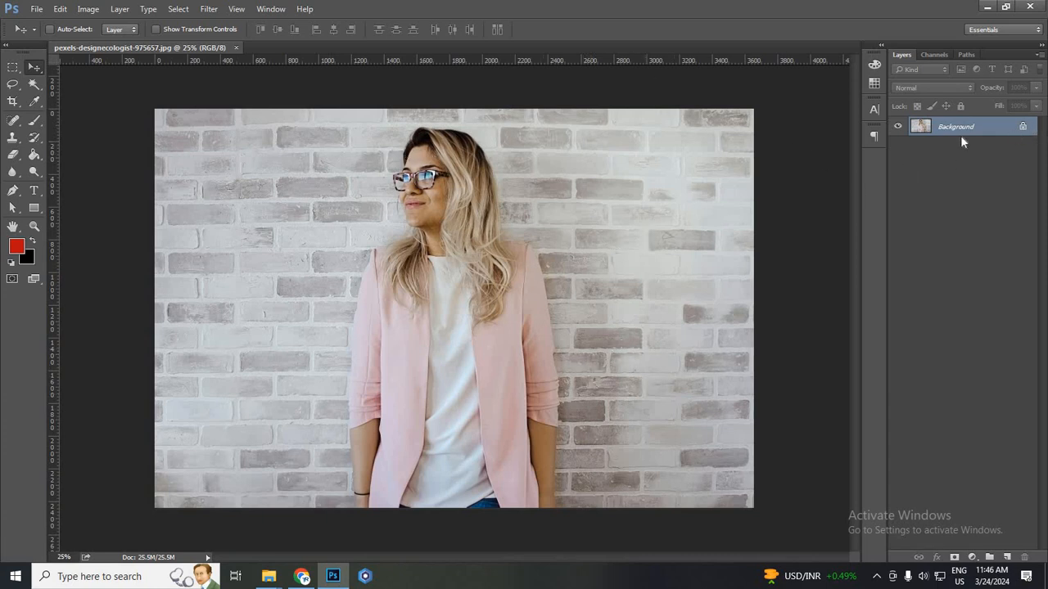
# Unlock the Background layer and convert it to a smart object.
pyautogui.click(1023, 128)
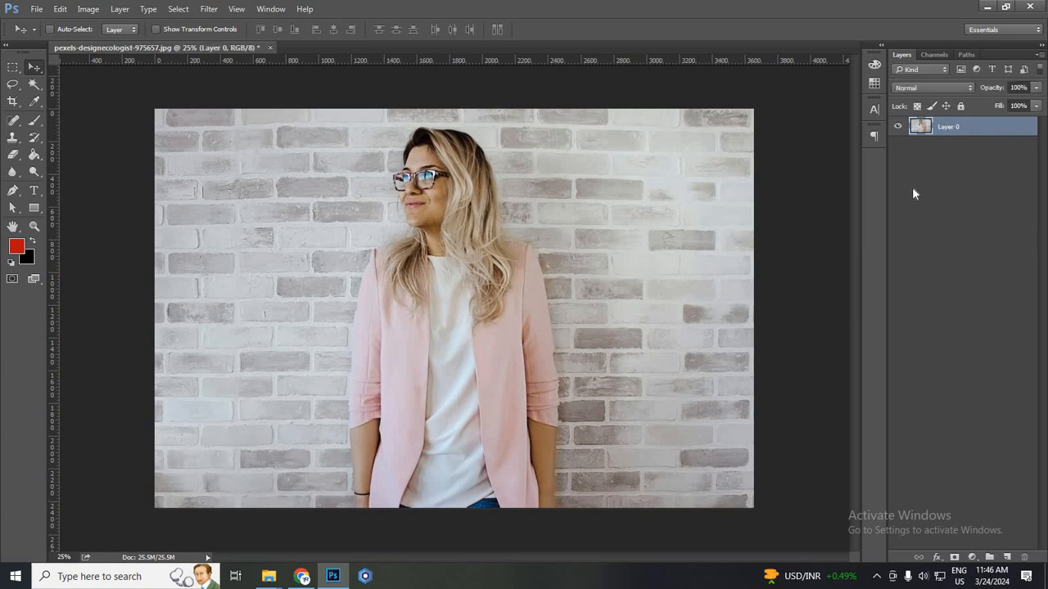
pyautogui.click(936, 231)
pyautogui.rightClick(1007, 122)
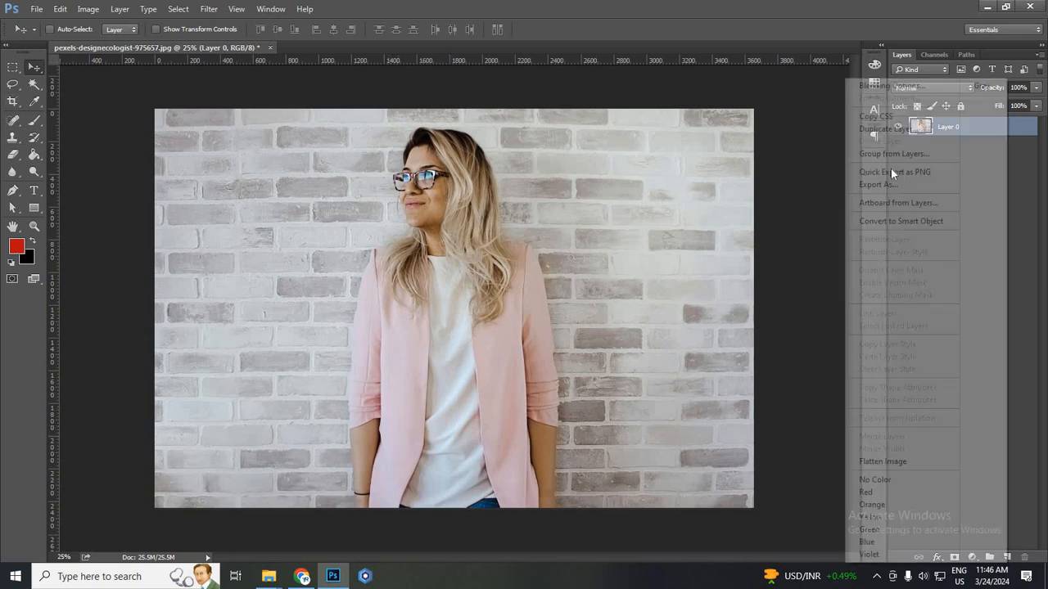
pyautogui.click(900, 222)
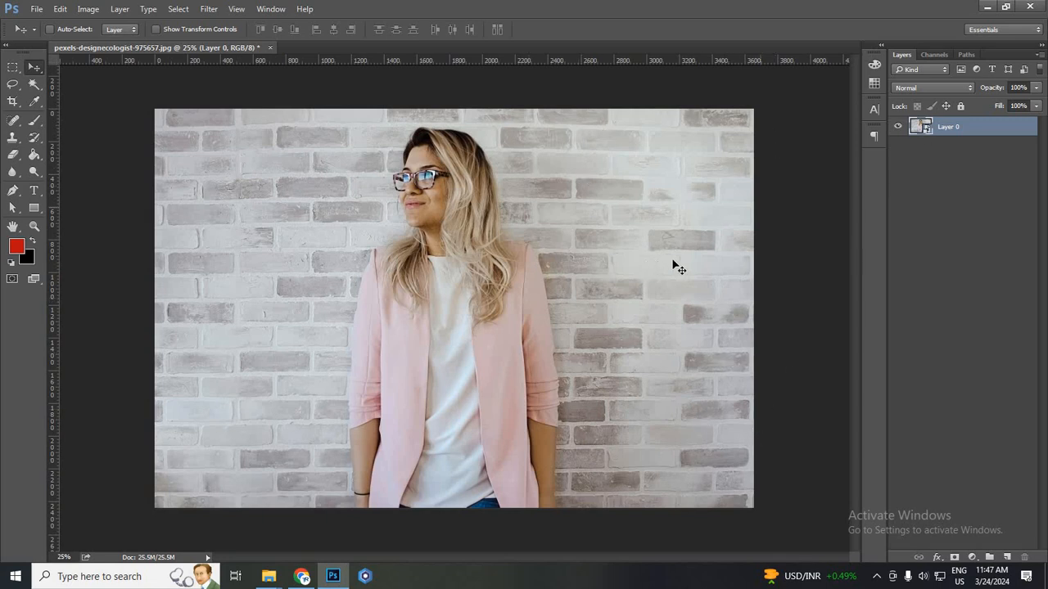
# Open the smart object's contents to inspect them, and close that document without changes.
pyautogui.doubleClick(922, 127)
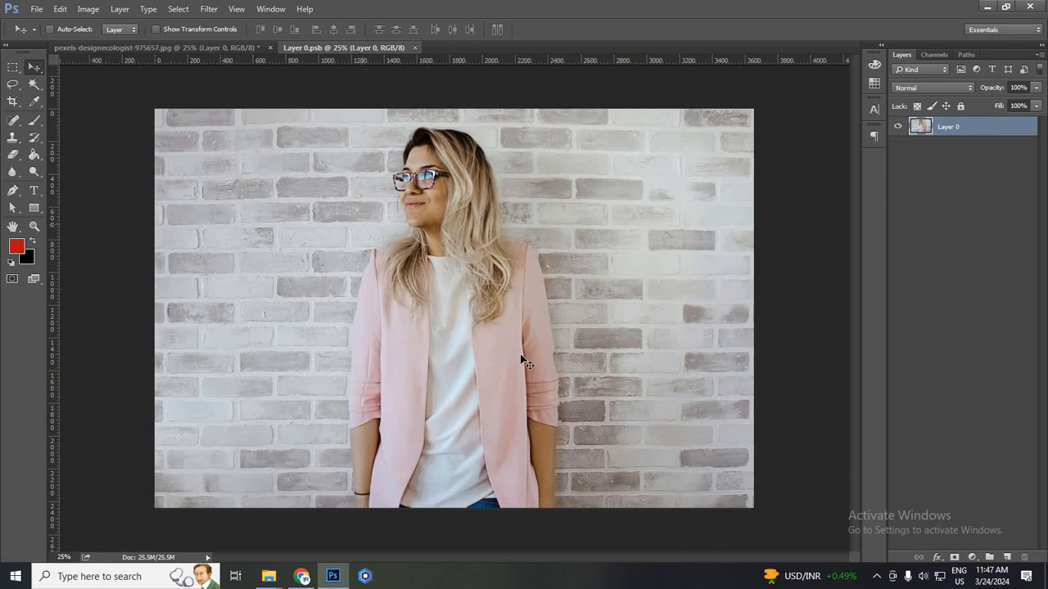
pyautogui.click(415, 47)
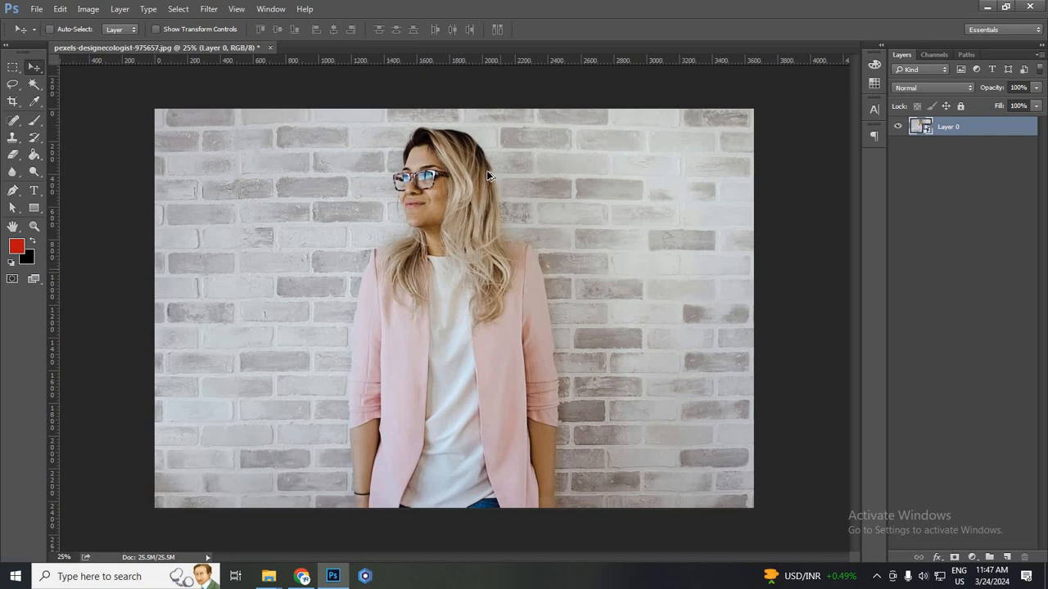
# Add a white layer mask to Layer 0.
pyautogui.scroll(4, 479, 209)
pyautogui.scroll(-1, 480, 209)
pyautogui.scroll(-2, 481, 211)
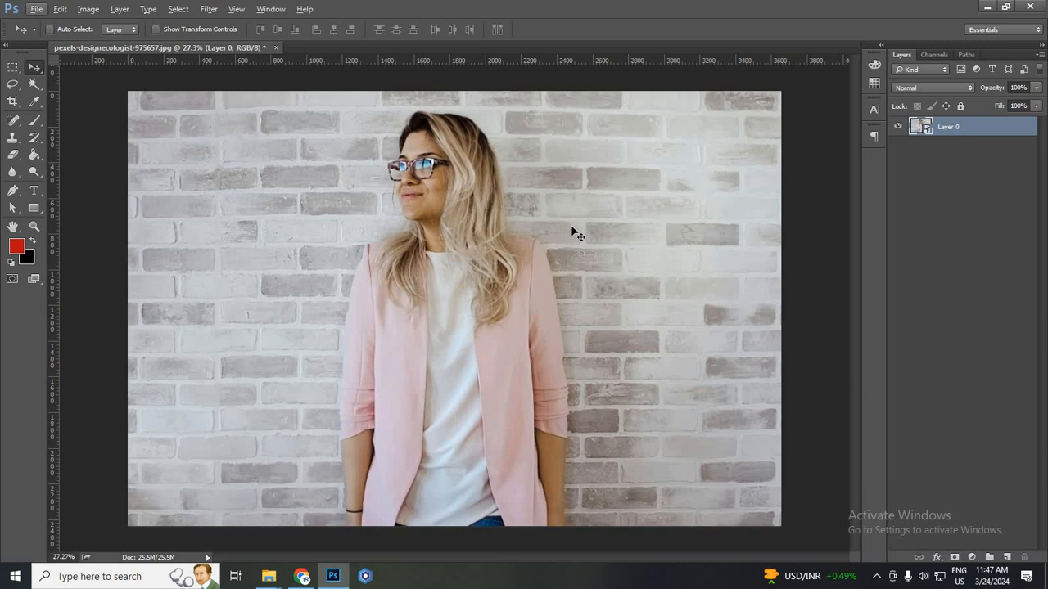
pyautogui.click(955, 559)
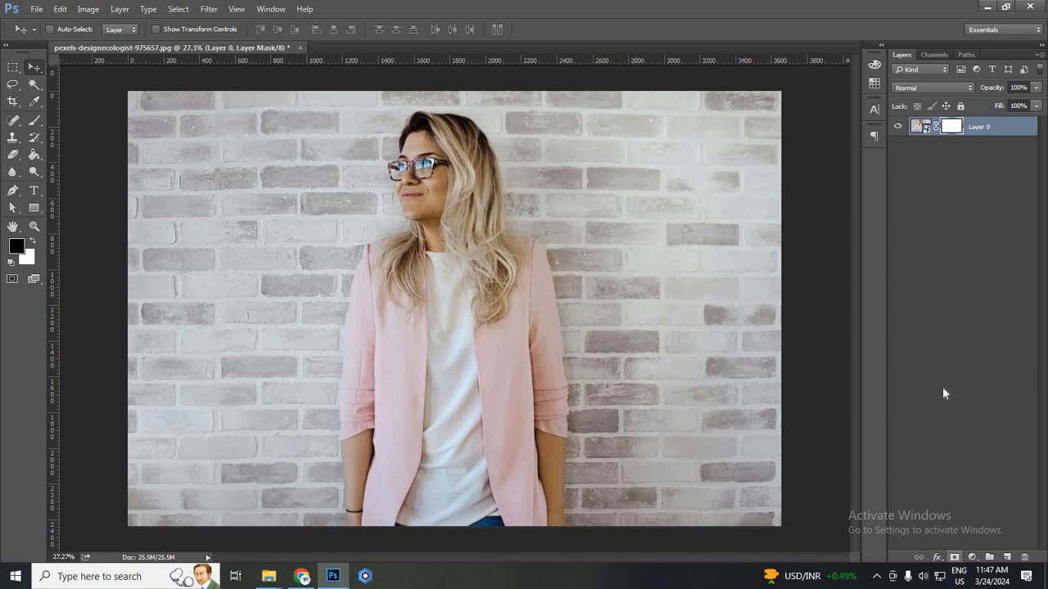
# Set the Pen tool to Path mode and start the woman's outline from the jacket's left shoulder seam to the hair beside the neck.
pyautogui.click(13, 192)
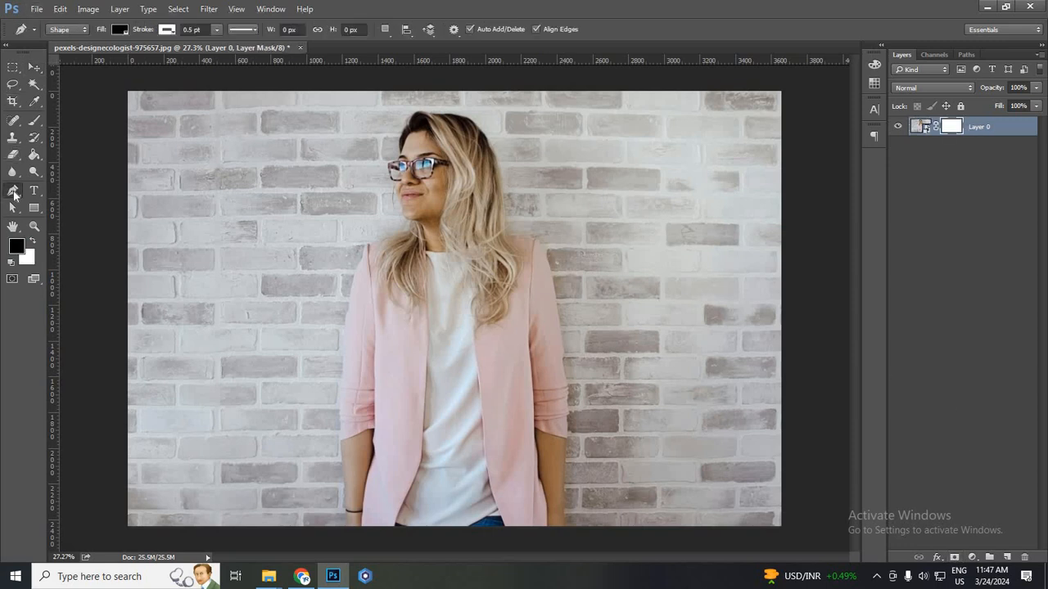
pyautogui.click(82, 33)
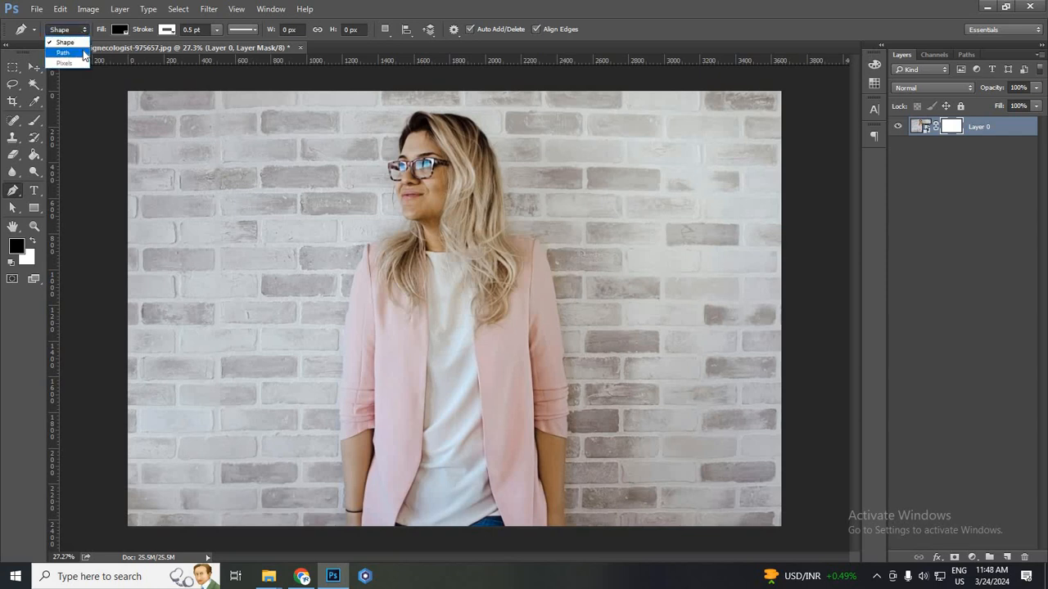
pyautogui.click(82, 52)
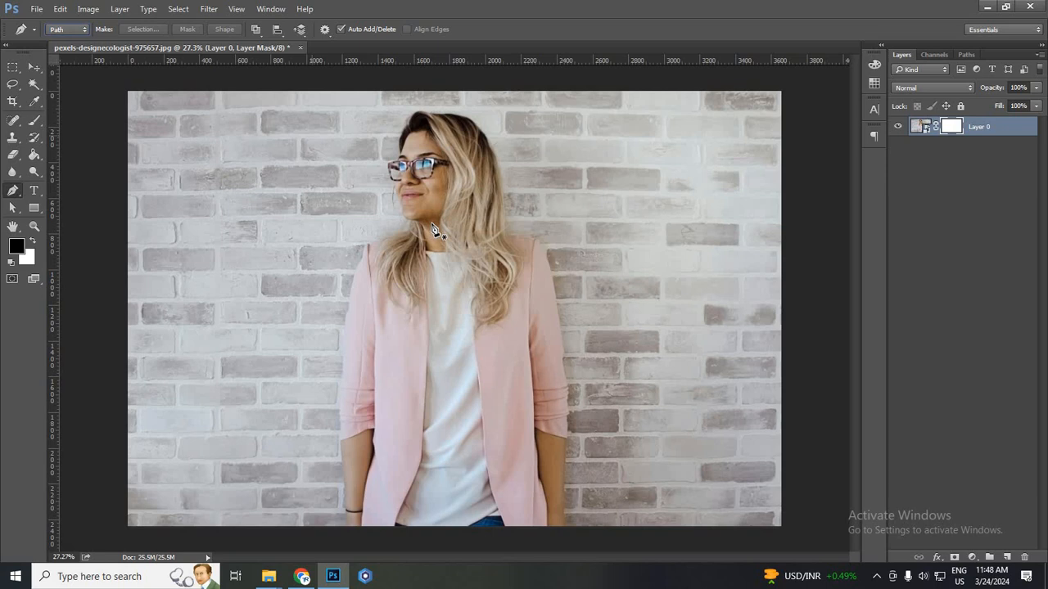
pyautogui.click(81, 30)
pyautogui.click(367, 244)
pyautogui.press('alt')
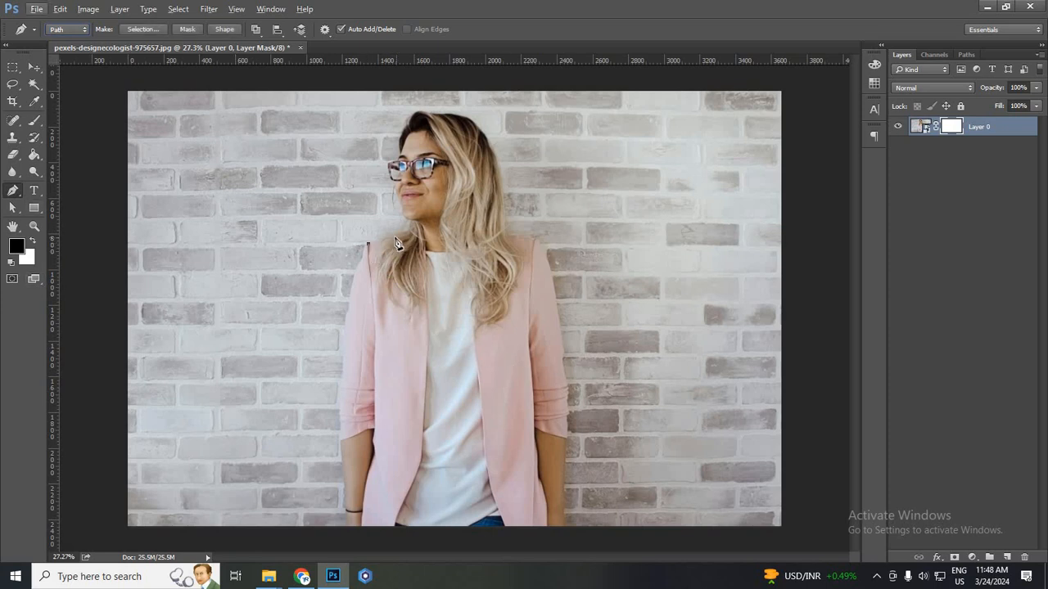
pyautogui.click(412, 231)
pyautogui.press('alt')
pyautogui.press('alt')
# Continue the pen path from the neck around the chin and up the face to just below the glasses.
pyautogui.click(33, 66)
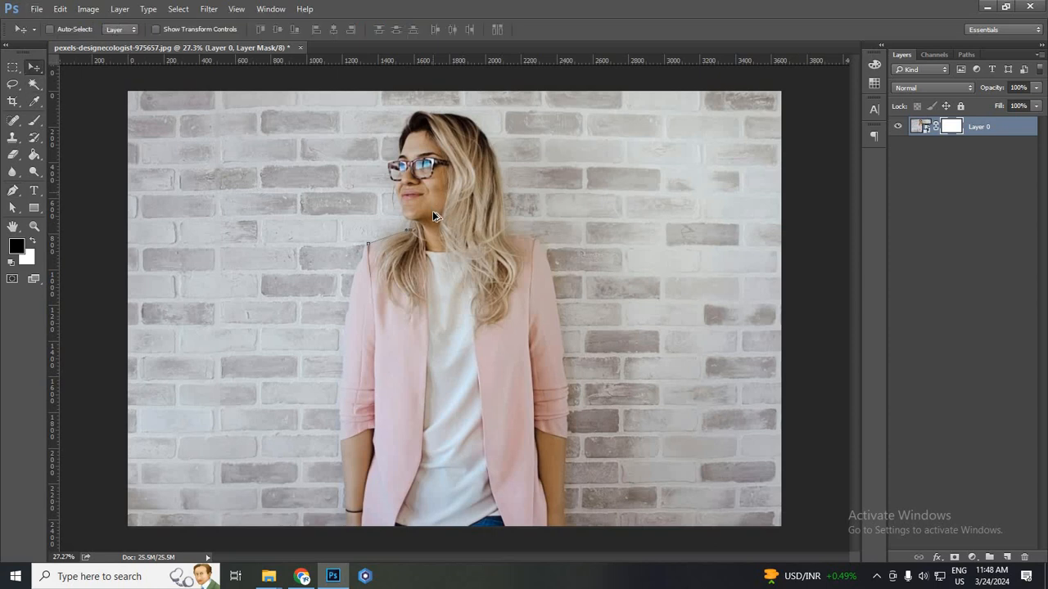
pyautogui.scroll(5, 422, 221)
pyautogui.scroll(-2, 402, 328)
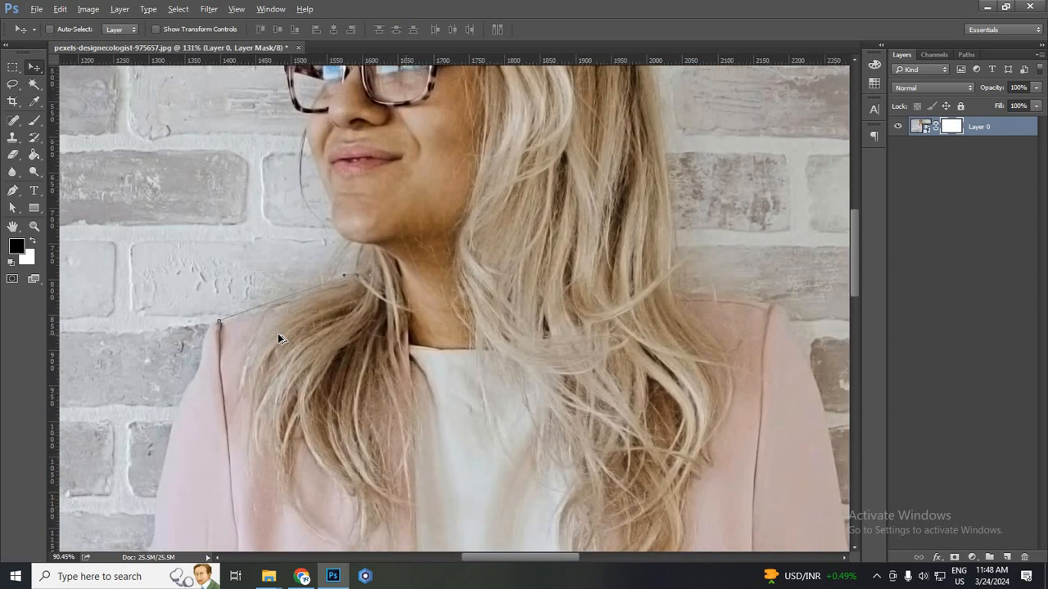
pyautogui.scroll(2, 289, 327)
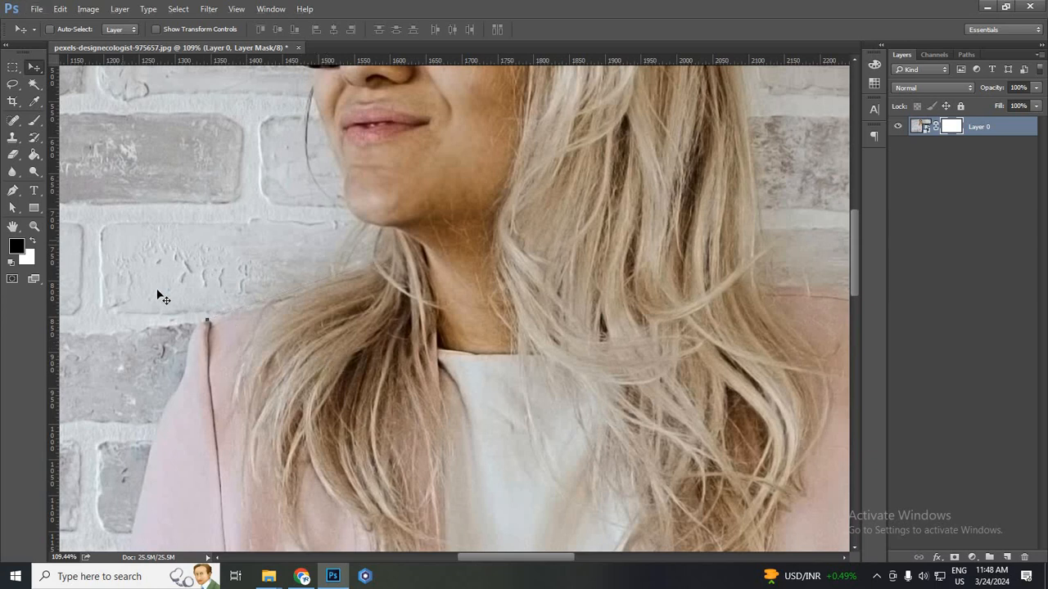
pyautogui.press('p')
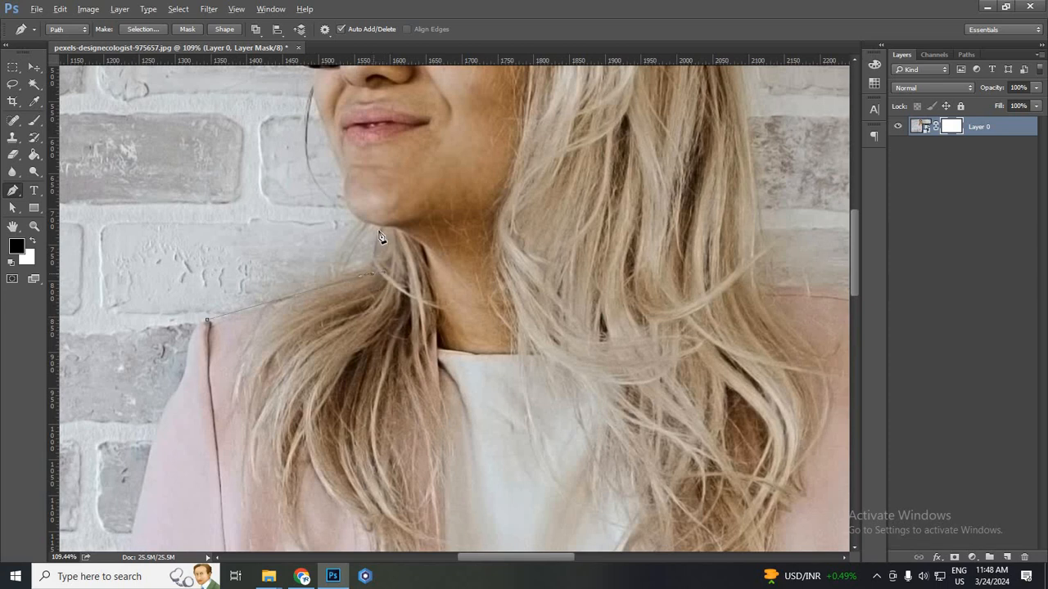
pyautogui.moveTo(381, 227); pyautogui.dragTo(336, 203)
pyautogui.moveTo(357, 133); pyautogui.dragTo(357, 136)
pyautogui.scroll(5, 320, 245)
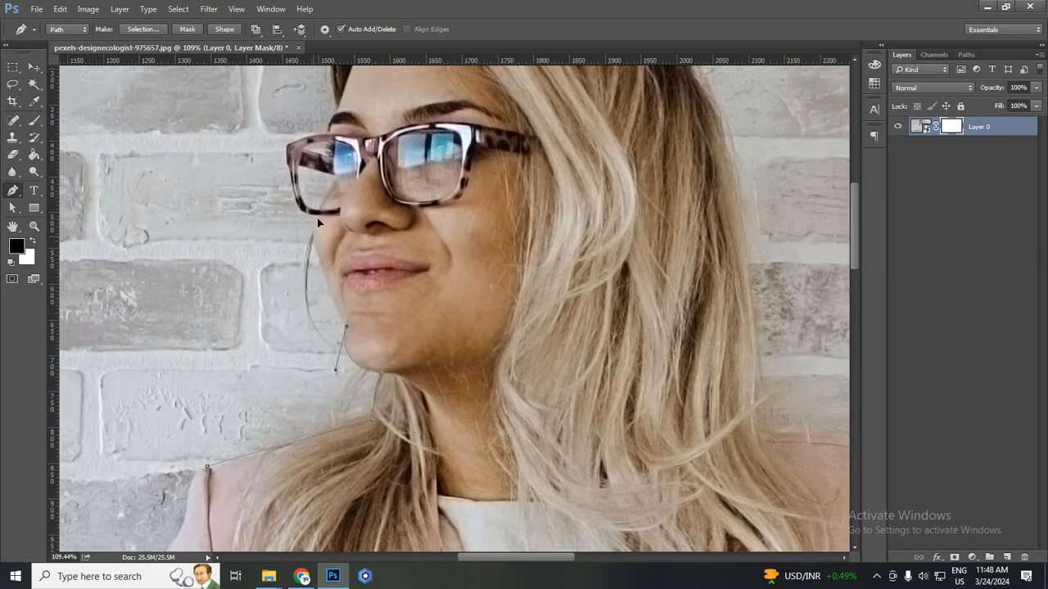
pyautogui.moveTo(317, 225); pyautogui.dragTo(324, 203)
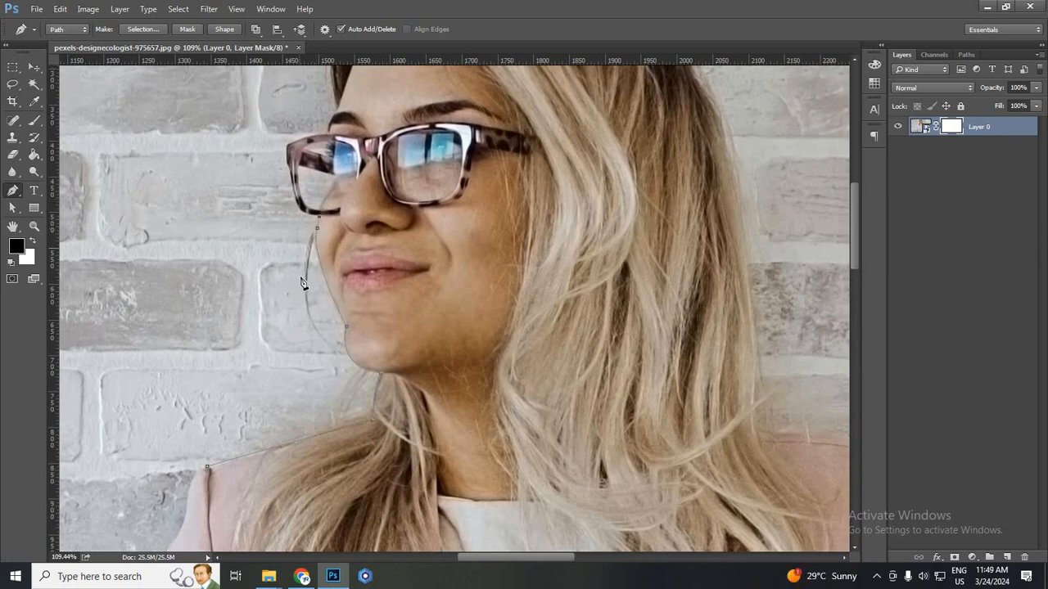
# Trace the pen path around the outer edge of the glasses frame up to its upper rim.
pyautogui.scroll(3, 300, 280)
pyautogui.scroll(5, 300, 280)
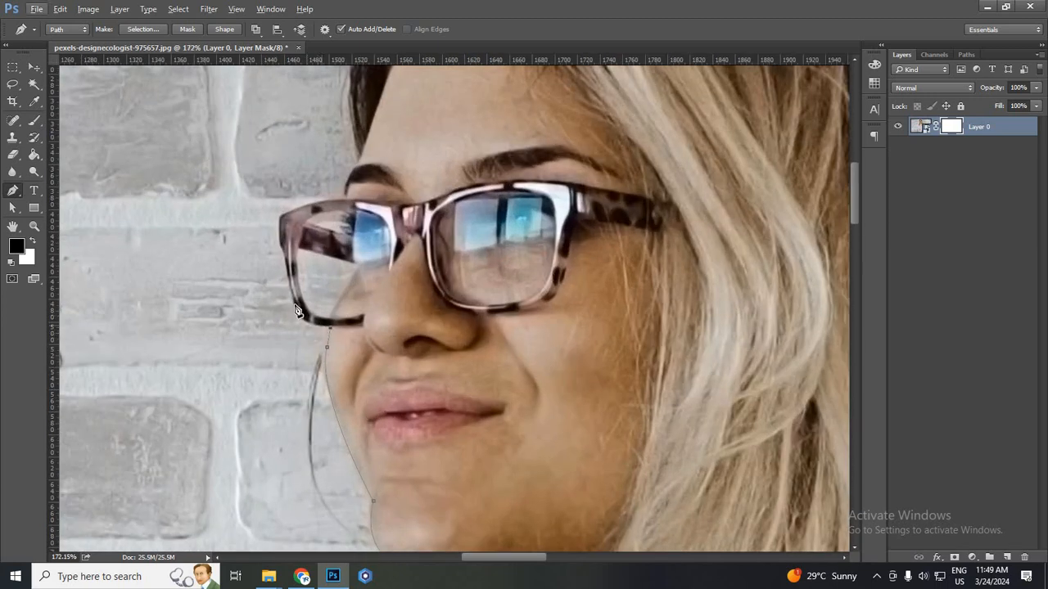
pyautogui.moveTo(288, 278); pyautogui.dragTo(289, 280)
pyautogui.keyDown('alt'); pyautogui.click(295, 305); pyautogui.keyUp('alt')
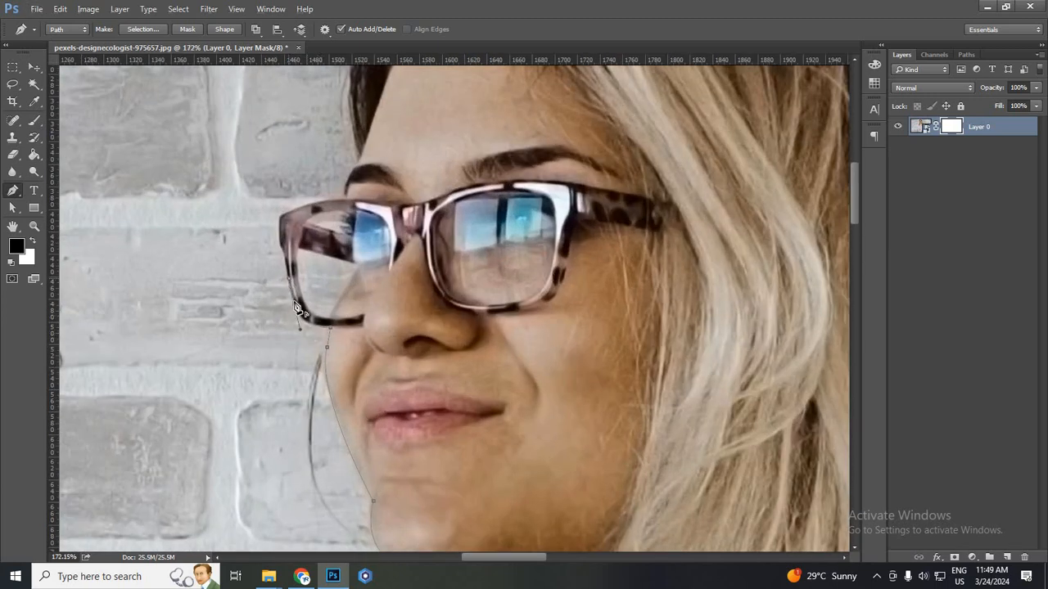
pyautogui.click(281, 246)
pyautogui.click(278, 217)
pyautogui.moveTo(369, 205); pyautogui.dragTo(369, 205)
pyautogui.scroll(3, 368, 309)
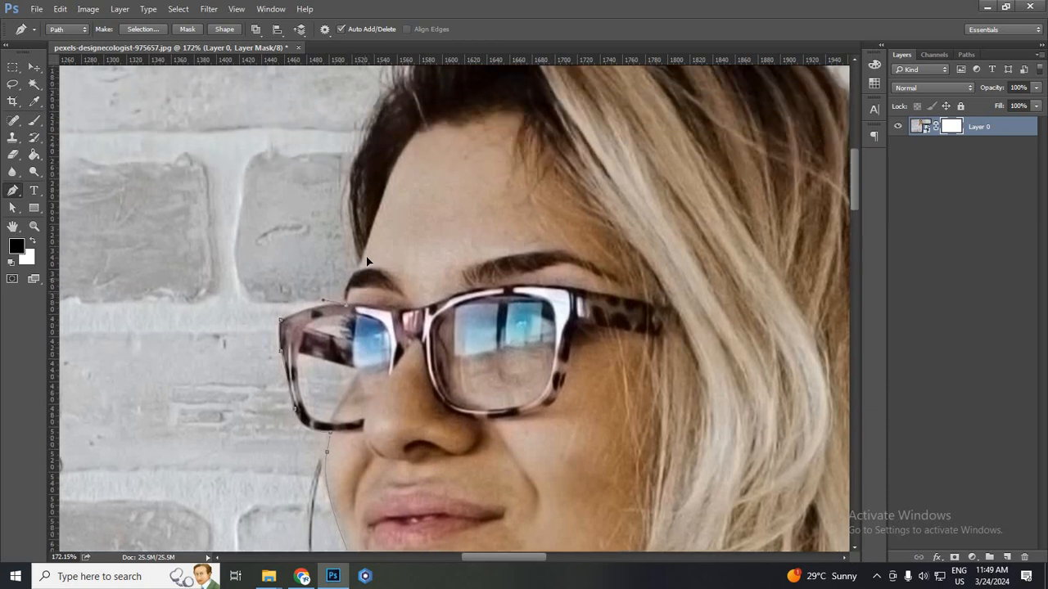
# Extend the pen path from the glasses past the eyebrow and up along the hair in front of the forehead.
pyautogui.moveTo(359, 266); pyautogui.dragTo(374, 252)
pyautogui.keyDown('alt'); pyautogui.click(359, 266); pyautogui.keyUp('alt')
pyautogui.scroll(3, 382, 222)
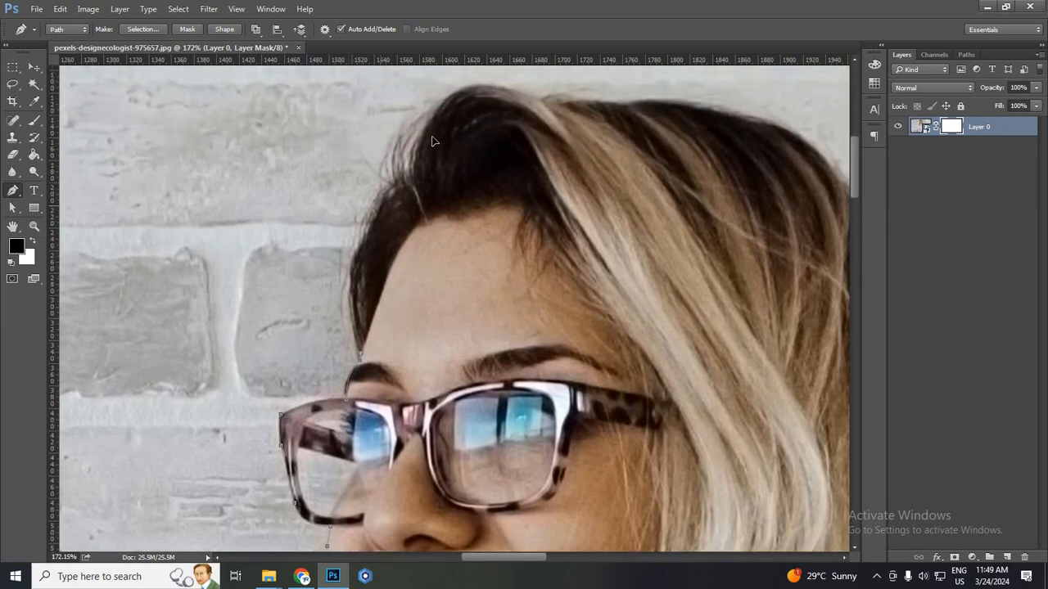
pyautogui.moveTo(381, 205); pyautogui.dragTo(409, 172)
pyautogui.keyDown('alt'); pyautogui.click(381, 205); pyautogui.keyUp('alt')
pyautogui.scroll(2, 406, 235)
pyautogui.click(405, 235)
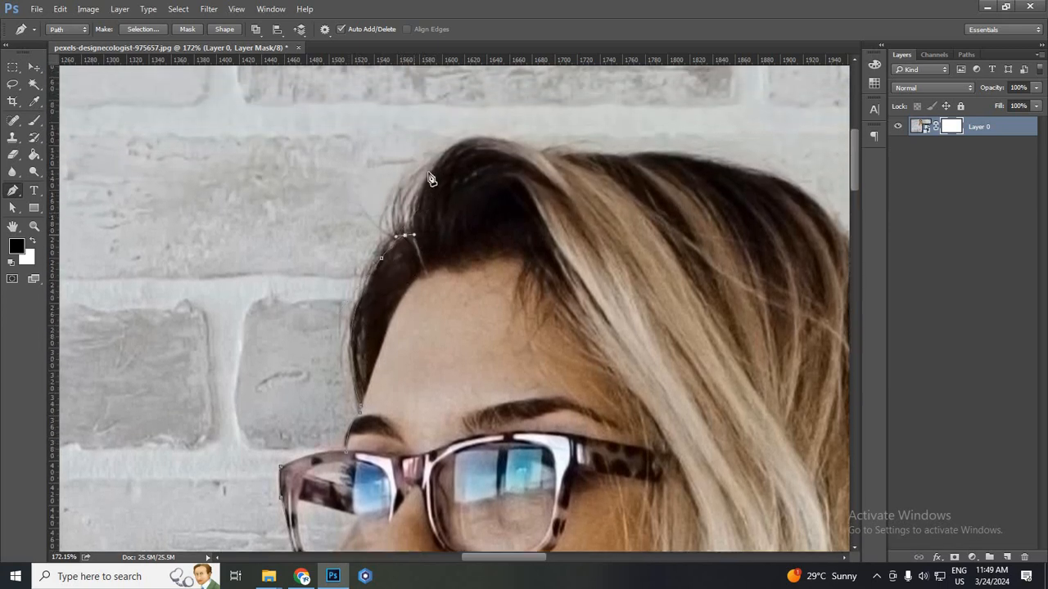
# Trace the pen path over the top of the head, following the curve of the hair.
pyautogui.moveTo(464, 144); pyautogui.dragTo(506, 141)
pyautogui.moveTo(583, 176); pyautogui.dragTo(590, 174)
pyautogui.scroll(-4, 245, 237)
pyautogui.scroll(4, 460, 175)
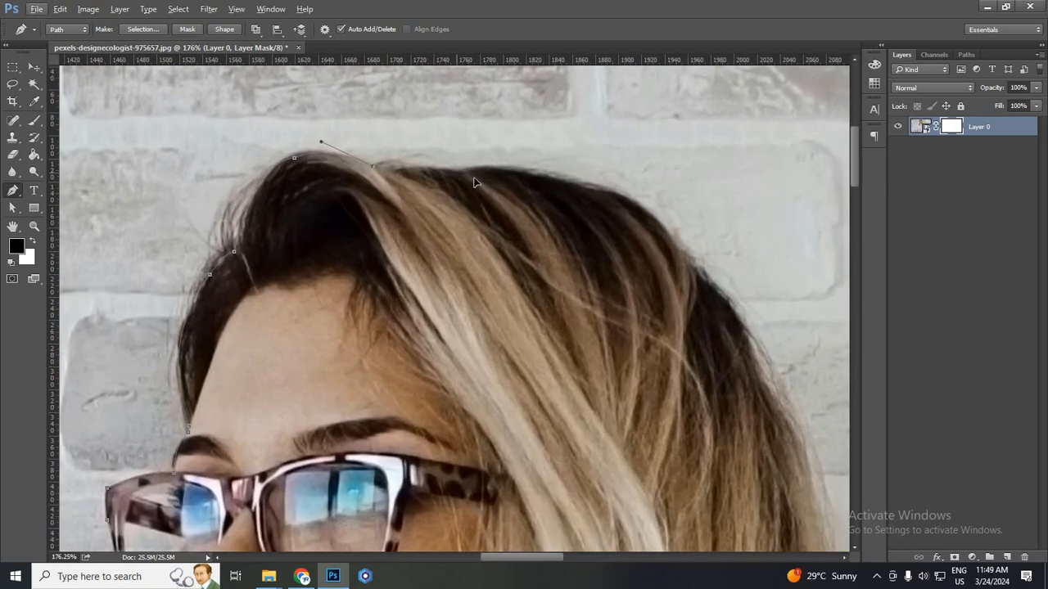
pyautogui.moveTo(456, 173); pyautogui.dragTo(473, 177)
pyautogui.moveTo(637, 205); pyautogui.dragTo(706, 250)
pyautogui.keyDown('alt'); pyautogui.click(639, 207); pyautogui.keyUp('alt')
# Continue the pen path down the back of the head along the hair's outer edge to about glasses level.
pyautogui.scroll(-3, 697, 322)
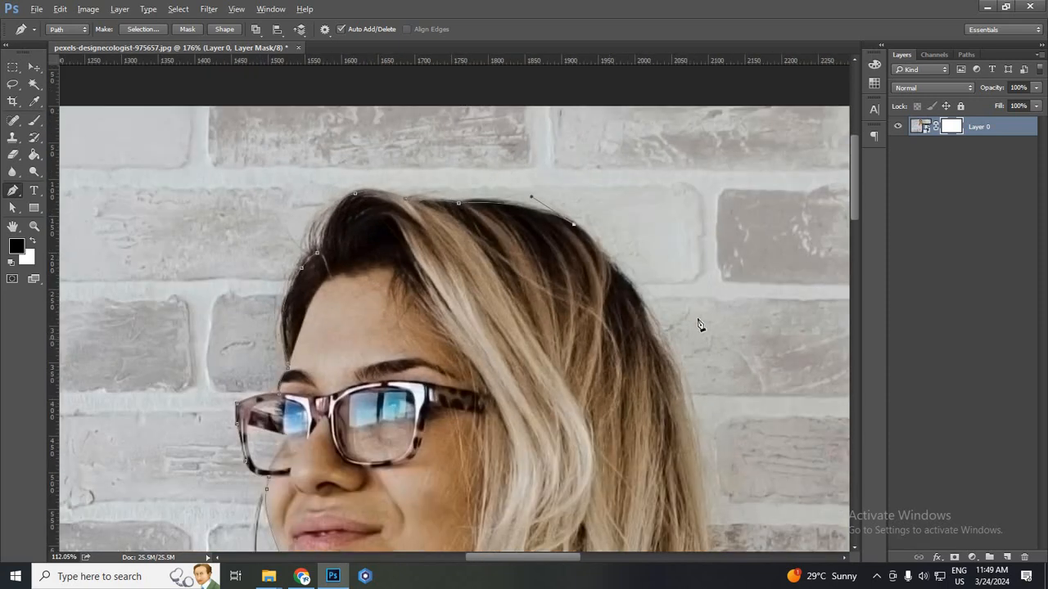
pyautogui.scroll(-2, 631, 195)
pyautogui.scroll(2, 596, 203)
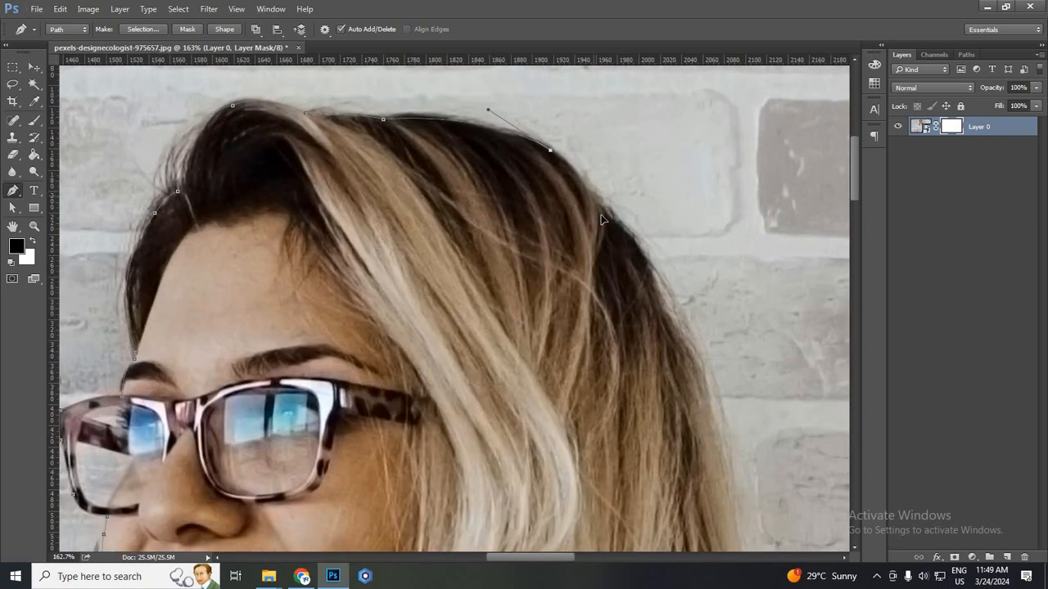
pyautogui.moveTo(594, 197); pyautogui.dragTo(603, 219)
pyautogui.keyDown('alt'); pyautogui.click(595, 197); pyautogui.keyUp('alt')
pyautogui.moveTo(649, 246); pyautogui.dragTo(658, 285)
pyautogui.scroll(-2, 680, 262)
pyautogui.scroll(-3, 680, 262)
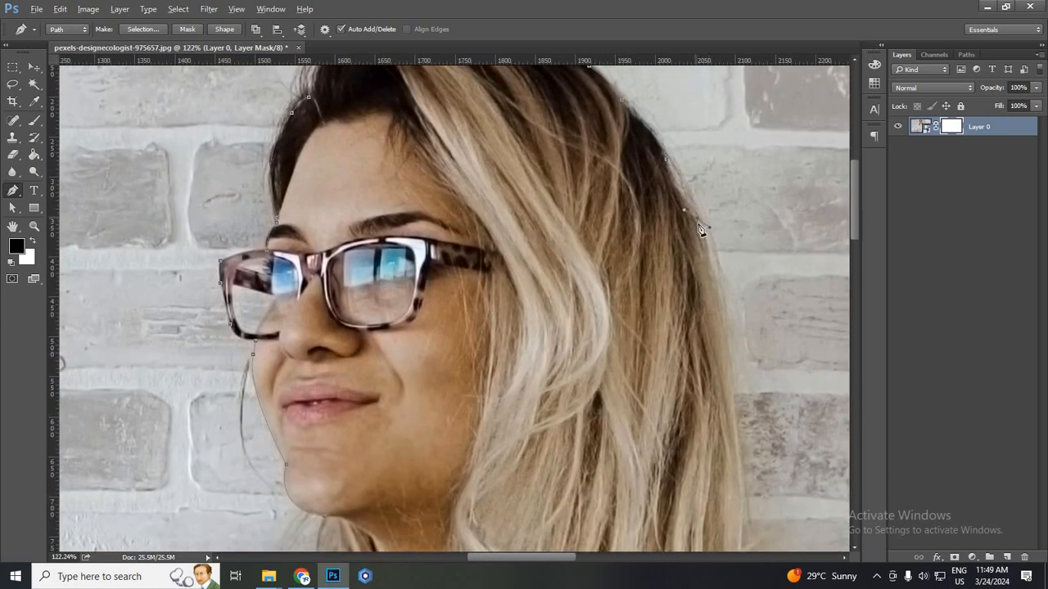
pyautogui.scroll(-2, 704, 231)
pyautogui.moveTo(717, 242); pyautogui.dragTo(715, 270)
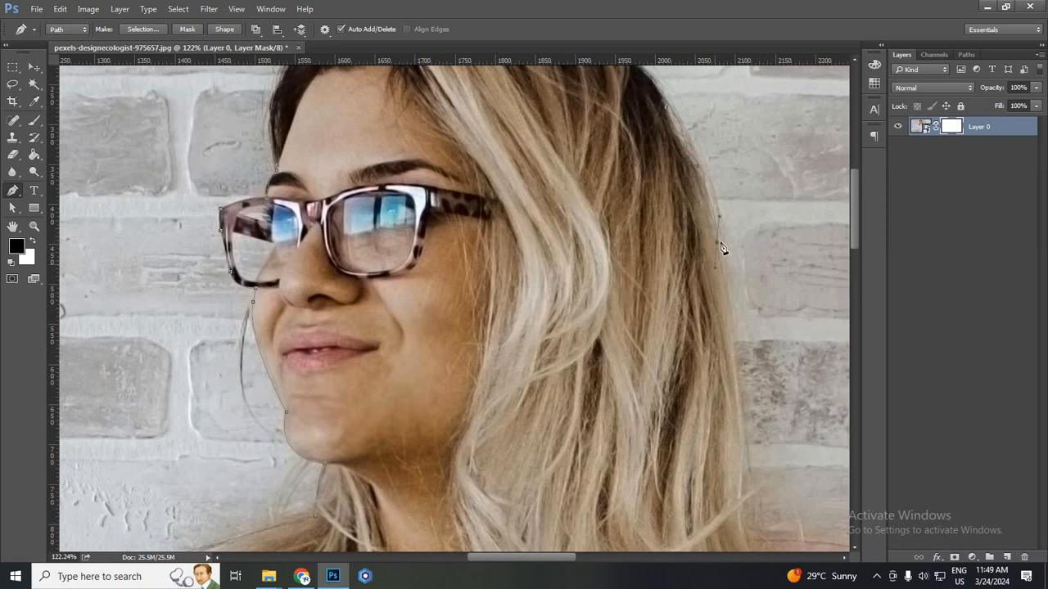
# Trace the pen path down the long hair's outer edge to just above the right shoulder, ending in a corner point.
pyautogui.scroll(-2, 733, 323)
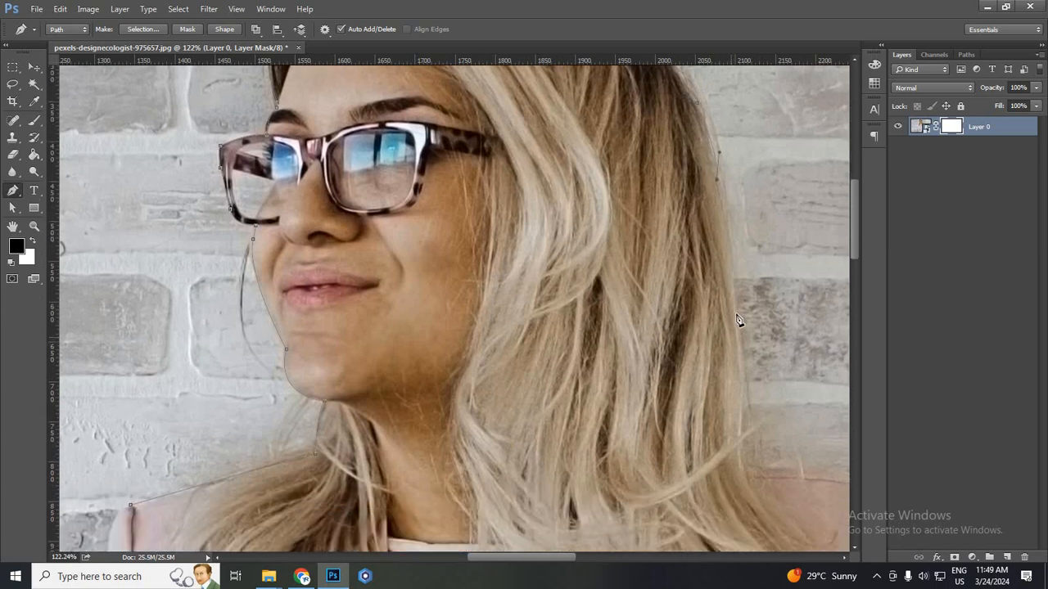
pyautogui.moveTo(736, 319); pyautogui.dragTo(737, 329)
pyautogui.scroll(-4, 738, 329)
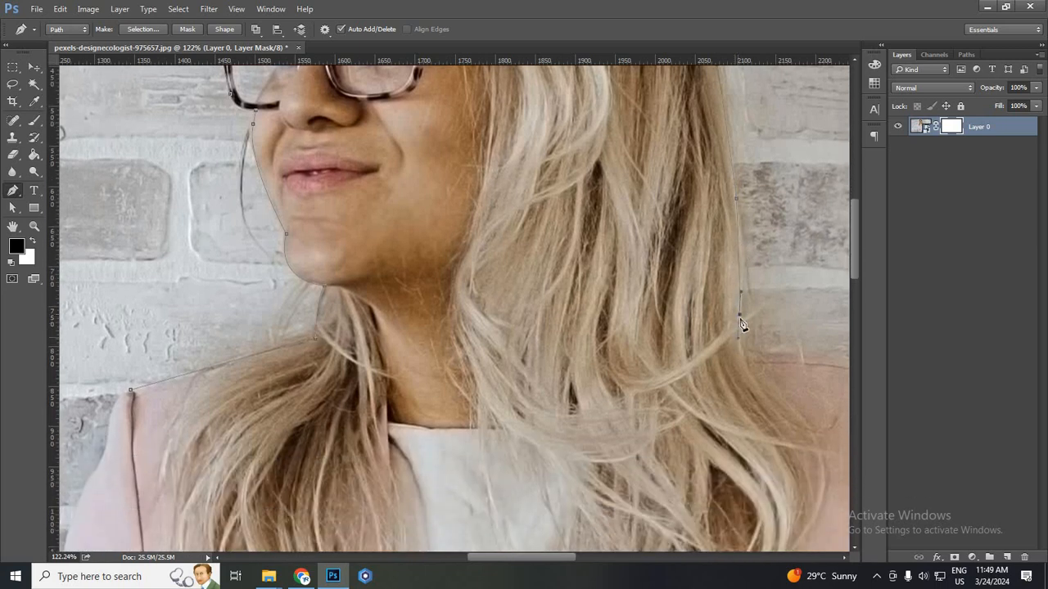
pyautogui.keyDown('alt'); pyautogui.click(740, 315); pyautogui.keyUp('alt')
pyautogui.scroll(-4, 791, 298)
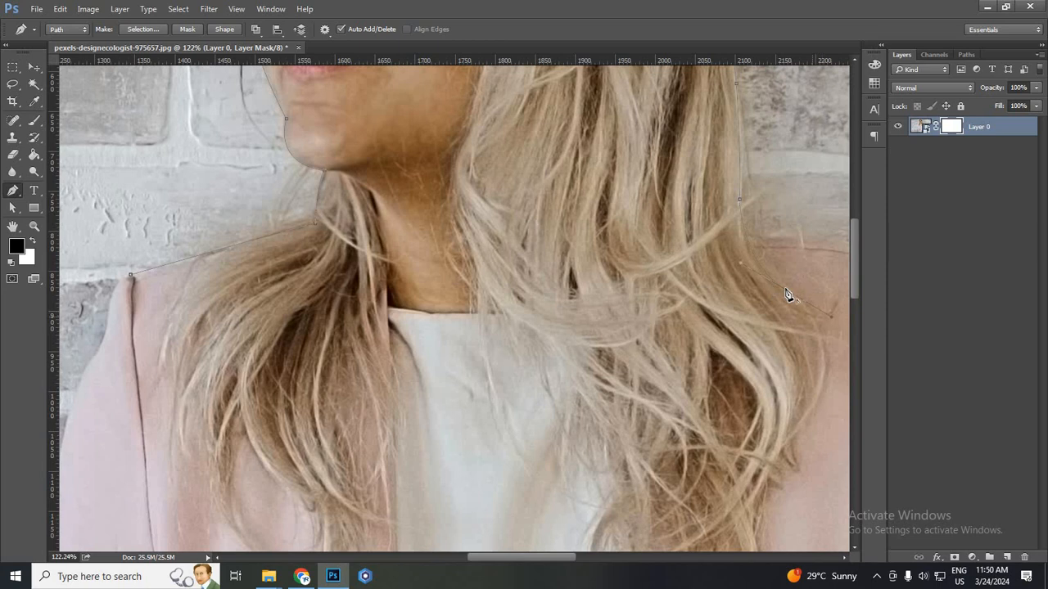
pyautogui.scroll(-1, 819, 286)
pyautogui.scroll(-3, 821, 286)
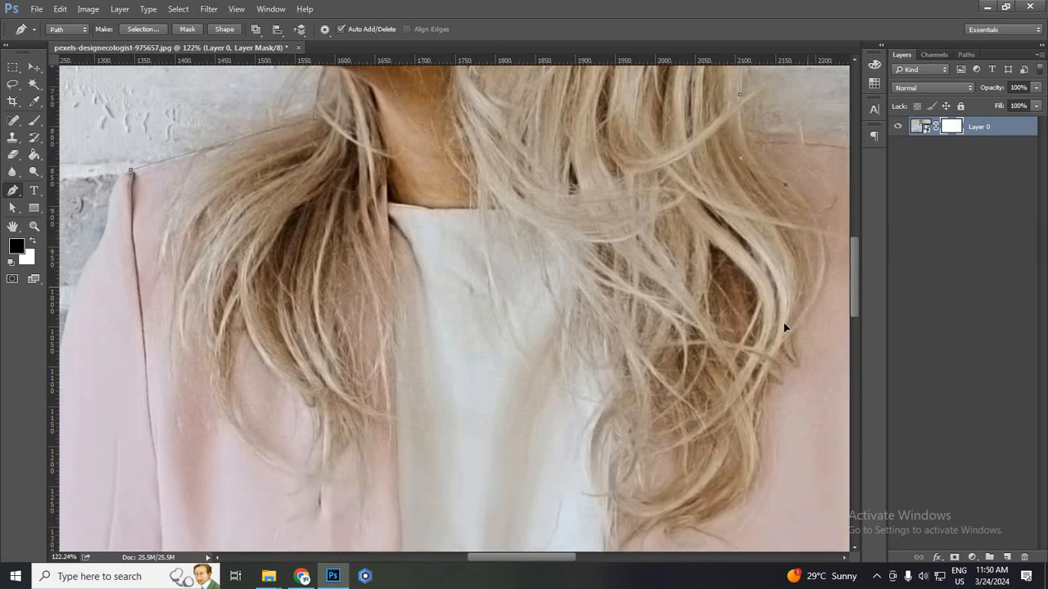
pyautogui.moveTo(799, 301); pyautogui.dragTo(760, 370)
pyautogui.scroll(-2, 775, 345)
pyautogui.scroll(-2, 702, 276)
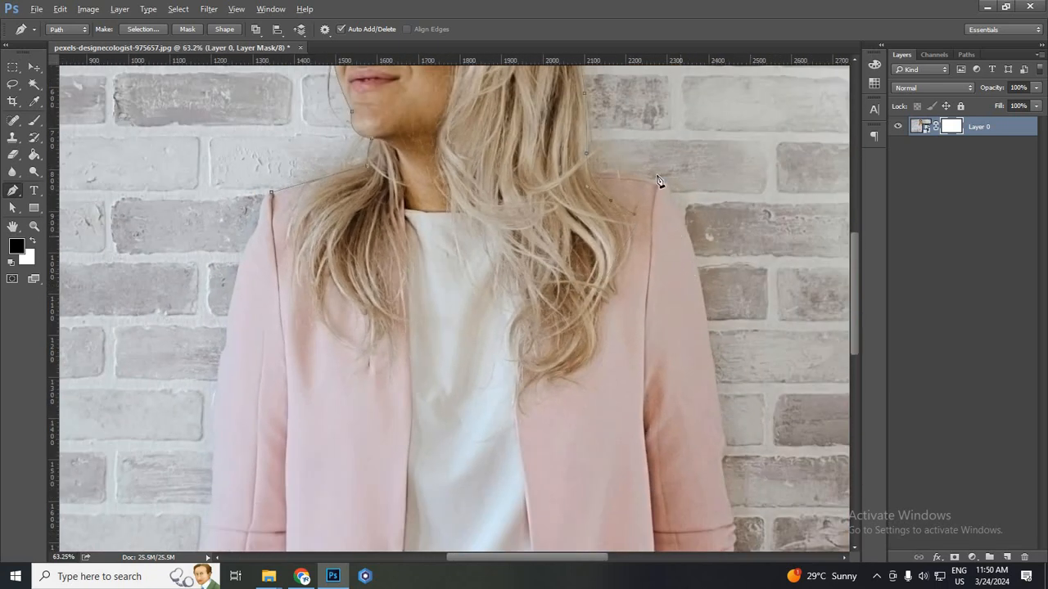
pyautogui.scroll(3, 660, 180)
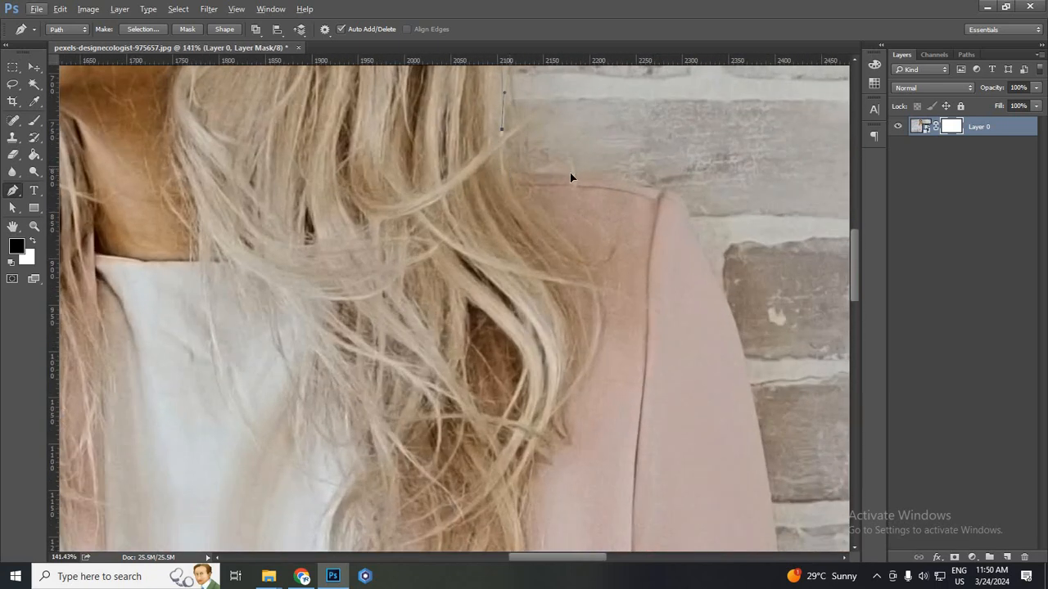
# Continue the pen path across the right shoulder and down the outer edge of the upper sleeve.
pyautogui.moveTo(536, 171); pyautogui.dragTo(579, 173)
pyautogui.moveTo(668, 192); pyautogui.dragTo(685, 200)
pyautogui.moveTo(737, 345); pyautogui.dragTo(739, 347)
pyautogui.keyDown('alt'); pyautogui.click(725, 302); pyautogui.keyUp('alt')
pyautogui.scroll(-3, 758, 302)
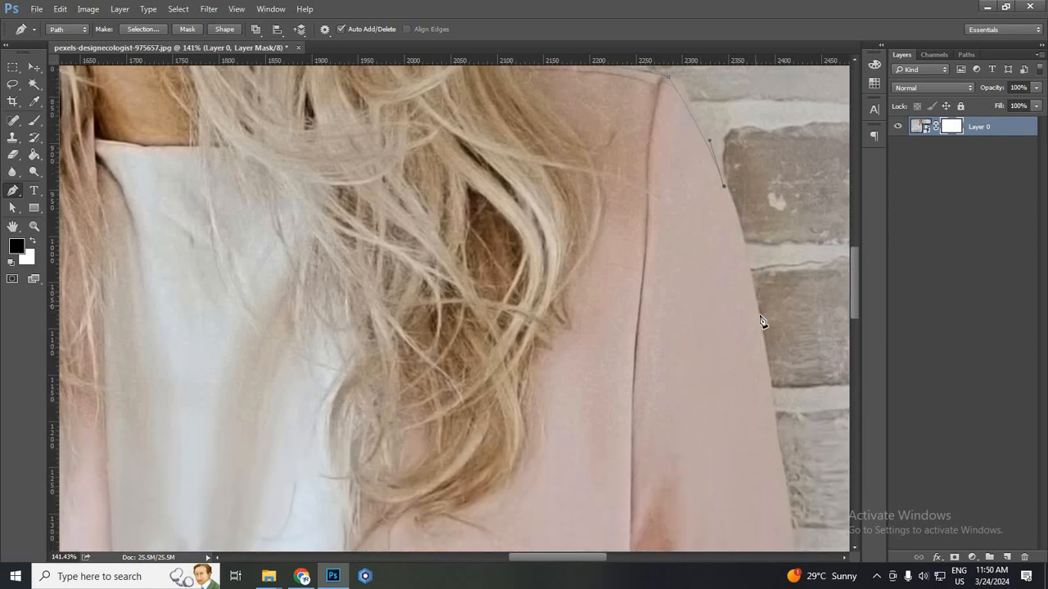
pyautogui.moveTo(760, 314); pyautogui.dragTo(773, 379)
pyautogui.scroll(-3, 818, 395)
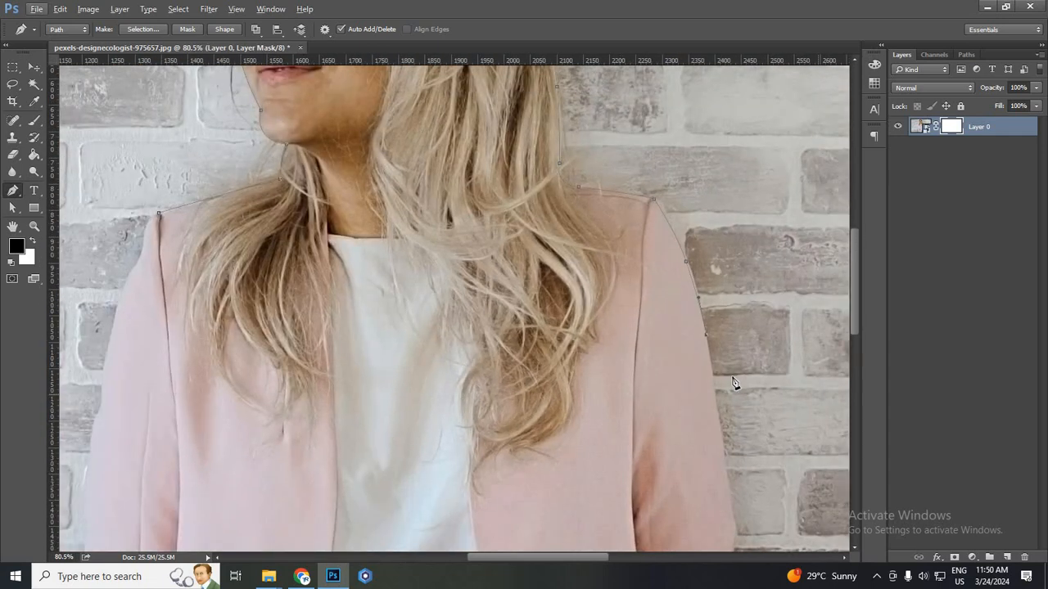
# Extend the pen path down the right sleeve's outer edge to just above the elbow bend.
pyautogui.scroll(-3, 734, 377)
pyautogui.scroll(1, 722, 293)
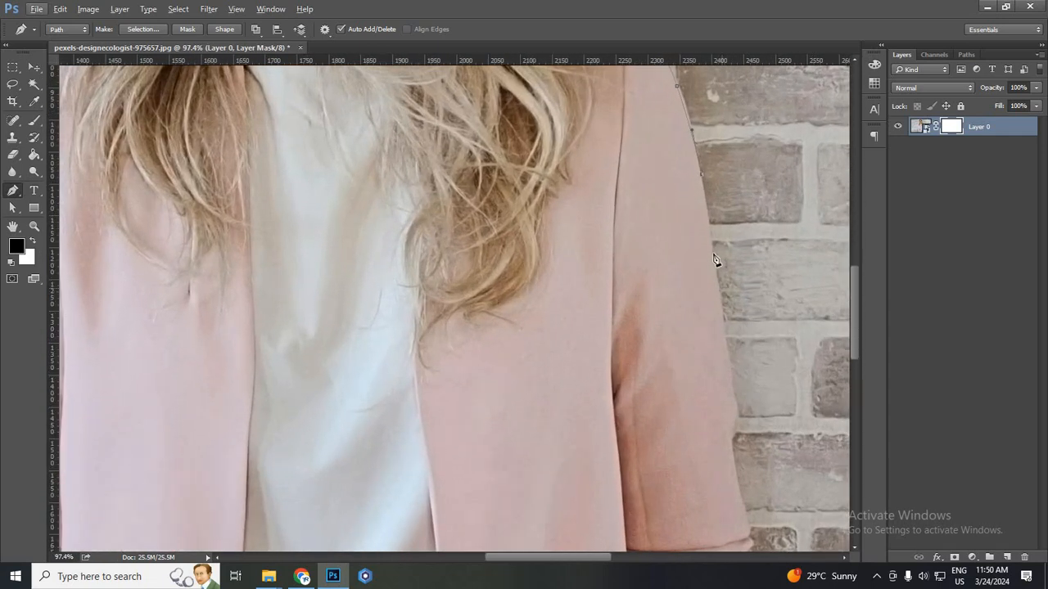
pyautogui.click(713, 258)
pyautogui.hotkey('ctrl', 'z')
pyautogui.scroll(2, 726, 270)
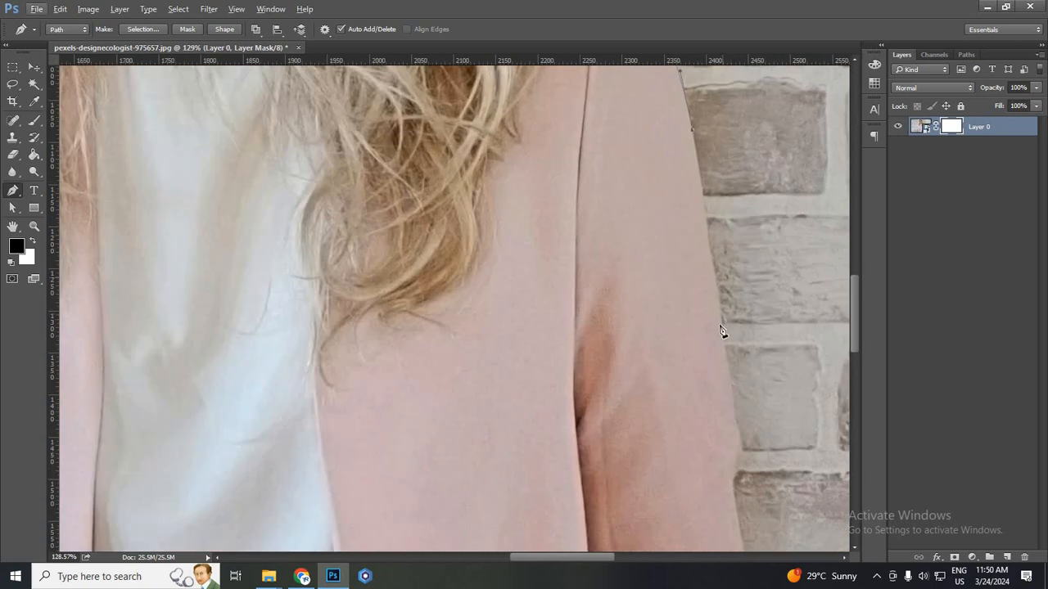
pyautogui.click(720, 348)
pyautogui.scroll(-3, 747, 328)
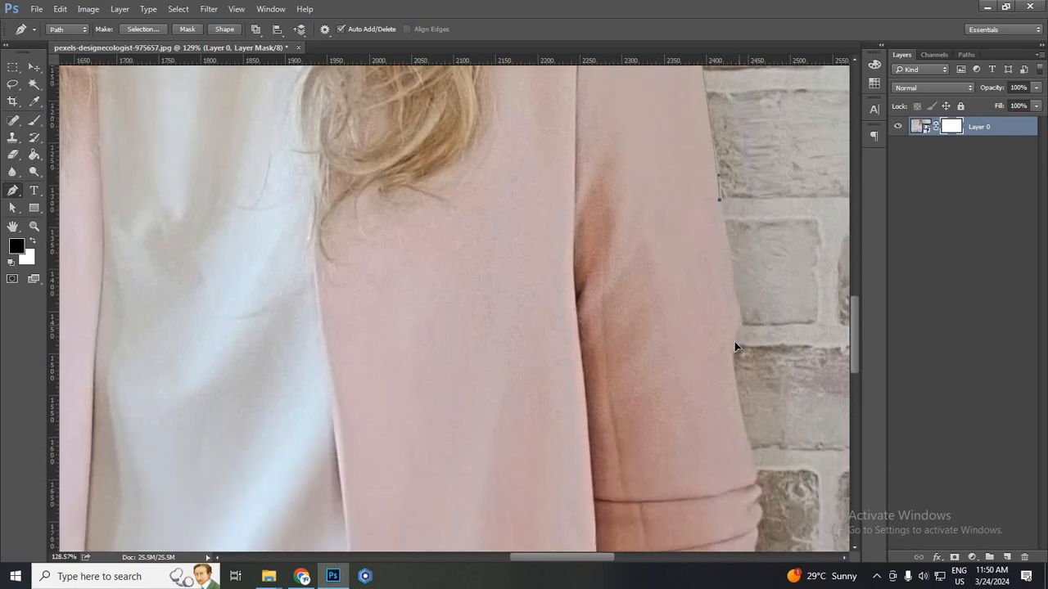
# Trace the pen path around the right elbow bend and down to the upper edge of the rolled cuff.
pyautogui.click(739, 331)
pyautogui.moveTo(730, 367); pyautogui.dragTo(734, 377)
pyautogui.scroll(-3, 753, 344)
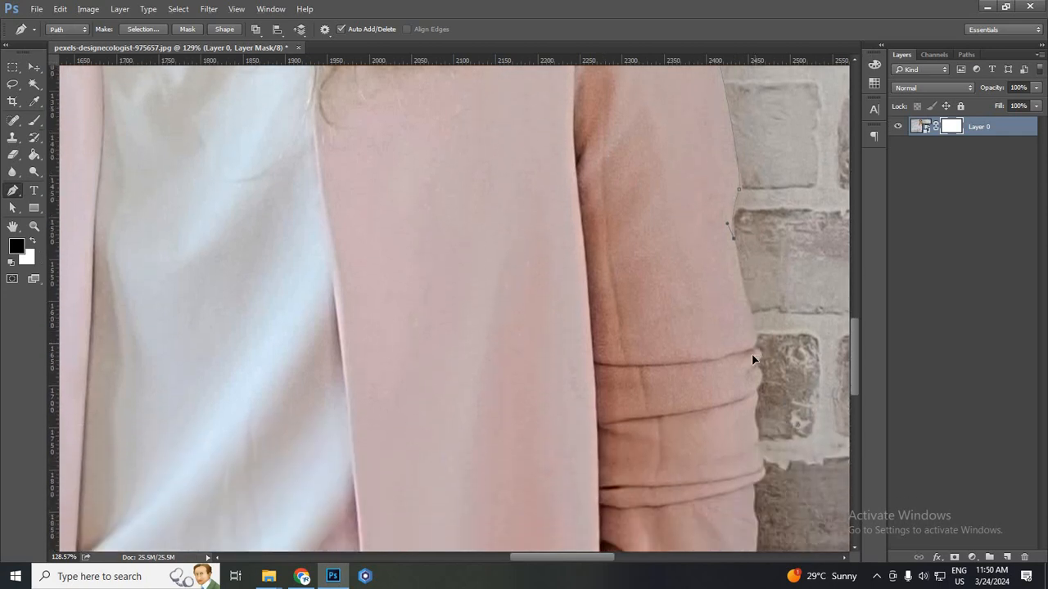
pyautogui.moveTo(756, 344); pyautogui.dragTo(757, 357)
pyautogui.scroll(-2, 752, 328)
pyautogui.scroll(2, 751, 211)
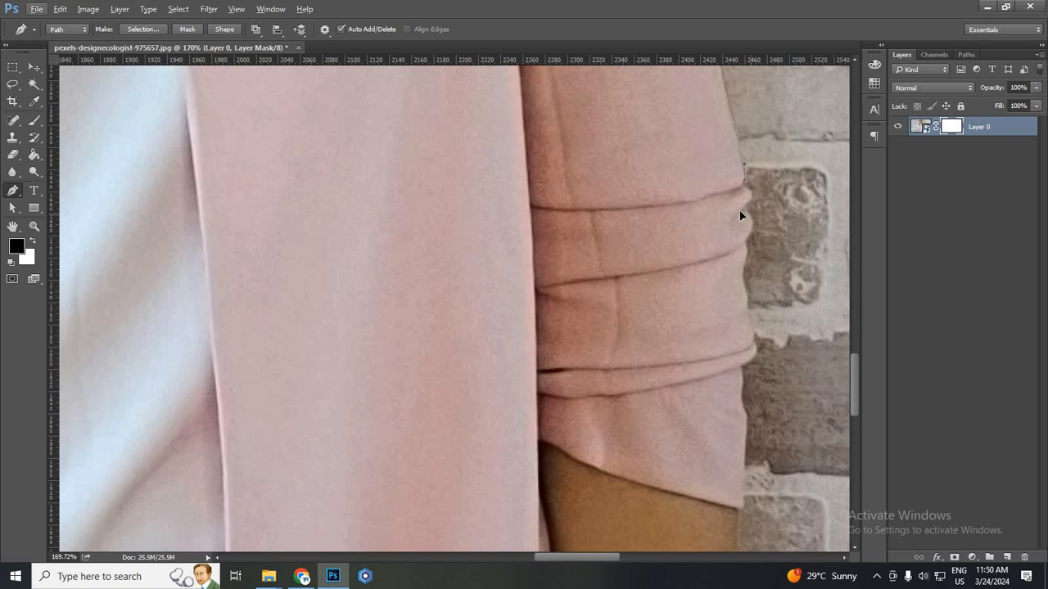
# Trace the pen path around the bulging folds along the outer edge of the right rolled cuff.
pyautogui.moveTo(749, 208); pyautogui.dragTo(752, 236)
pyautogui.scroll(-1, 742, 246)
pyautogui.scroll(-1, 741, 212)
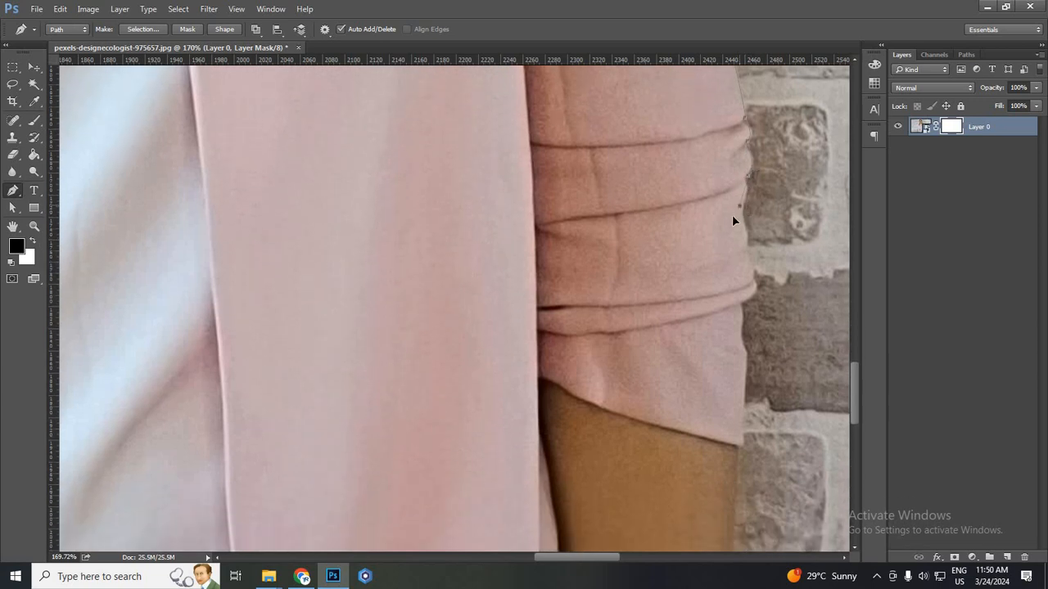
pyautogui.moveTo(733, 216); pyautogui.dragTo(730, 217)
pyautogui.click(749, 243)
pyautogui.scroll(-2, 754, 232)
pyautogui.moveTo(753, 216); pyautogui.dragTo(739, 245)
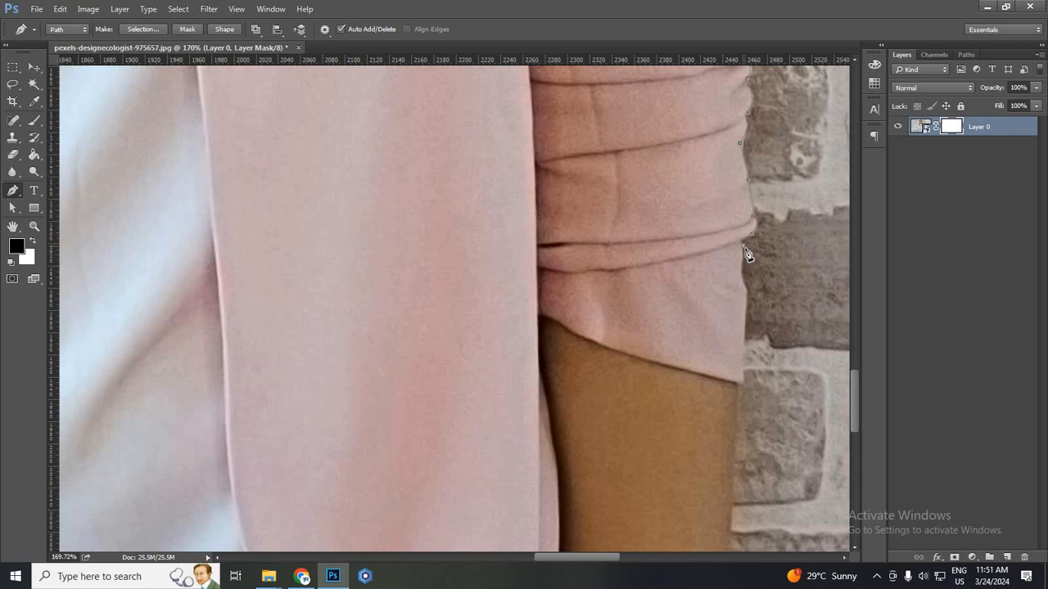
# Continue the pen path below the right cuff's folds to the sleeve's bottom corner at the forearm.
pyautogui.scroll(-2, 745, 239)
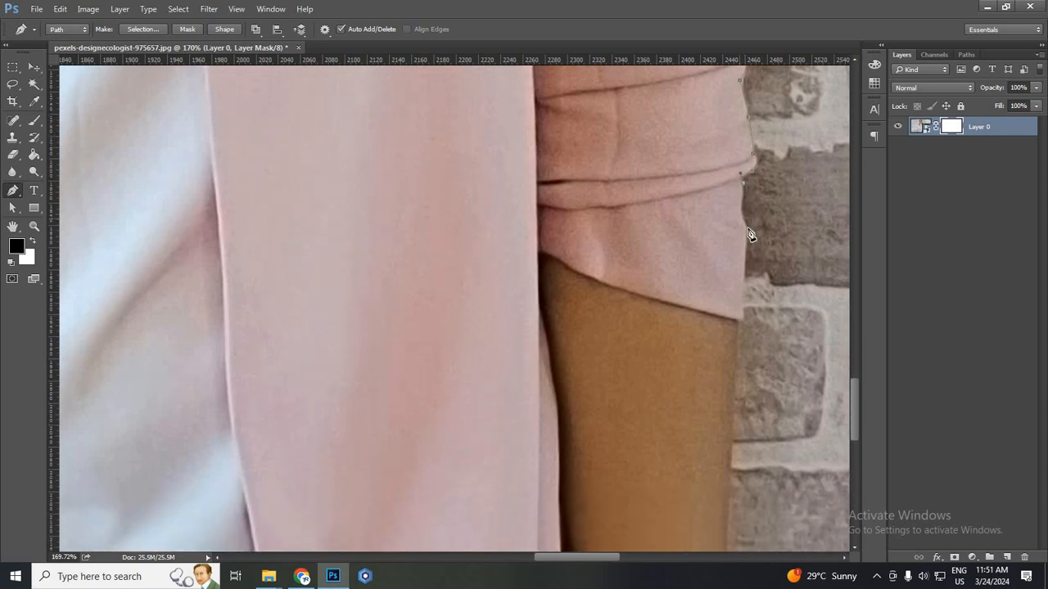
pyautogui.moveTo(742, 217); pyautogui.dragTo(749, 227)
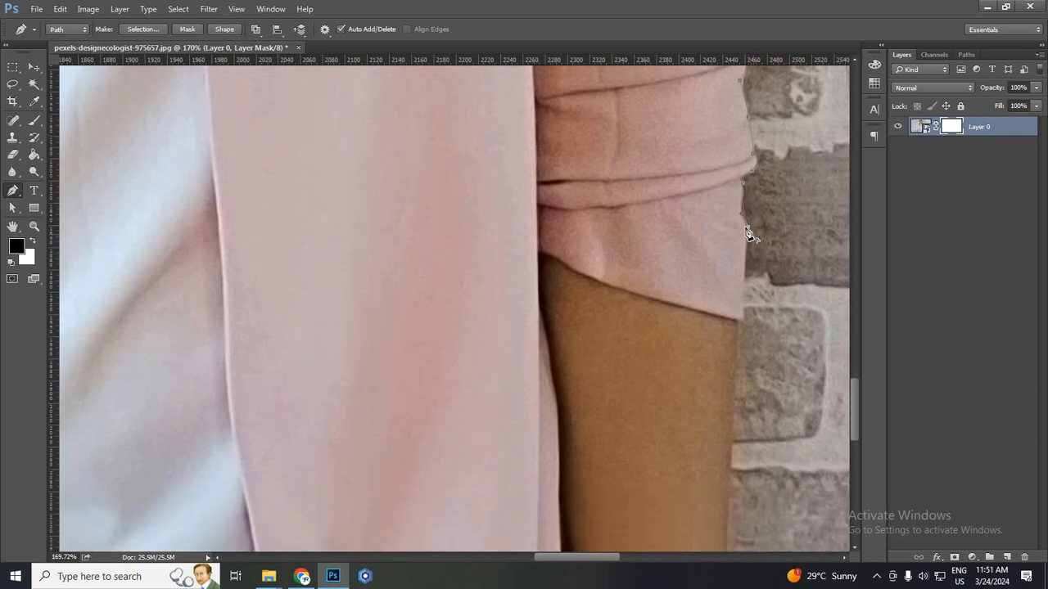
pyautogui.click(741, 320)
pyautogui.scroll(-4, 749, 238)
pyautogui.scroll(-3, 735, 325)
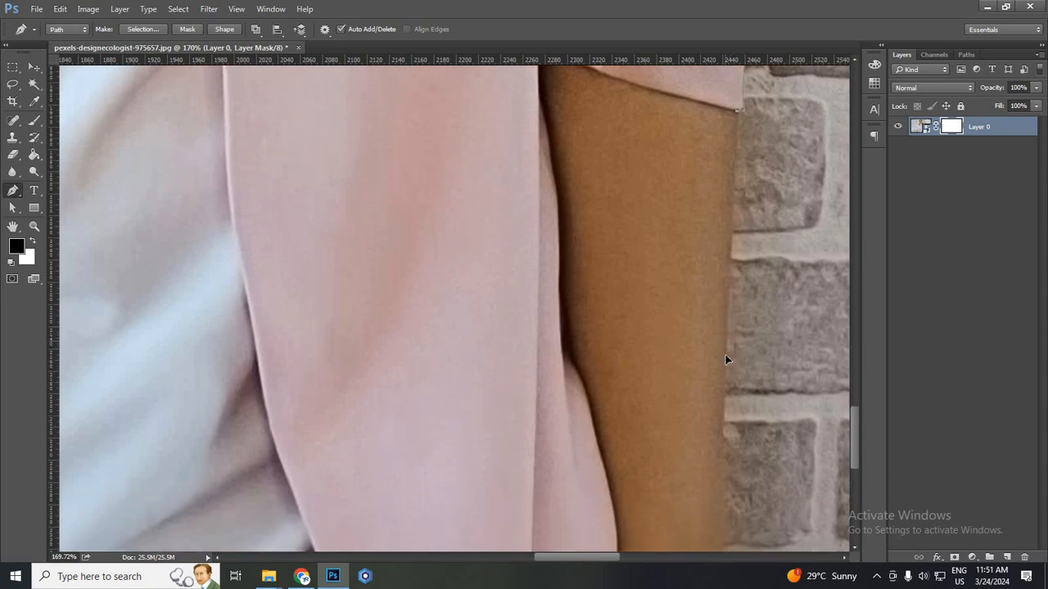
# Trace the pen path down the right forearm's outer edge to near the bottom of the photo.
pyautogui.moveTo(726, 356); pyautogui.dragTo(726, 360)
pyautogui.keyDown('alt'); pyautogui.click(726, 341); pyautogui.keyUp('alt')
pyautogui.scroll(-4, 731, 401)
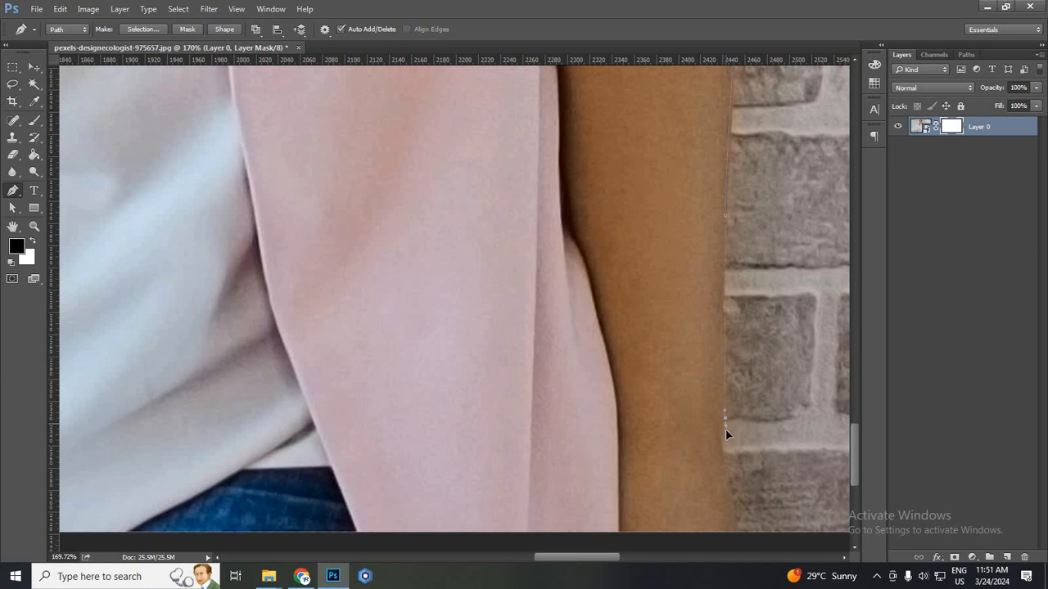
pyautogui.moveTo(725, 430); pyautogui.dragTo(725, 428)
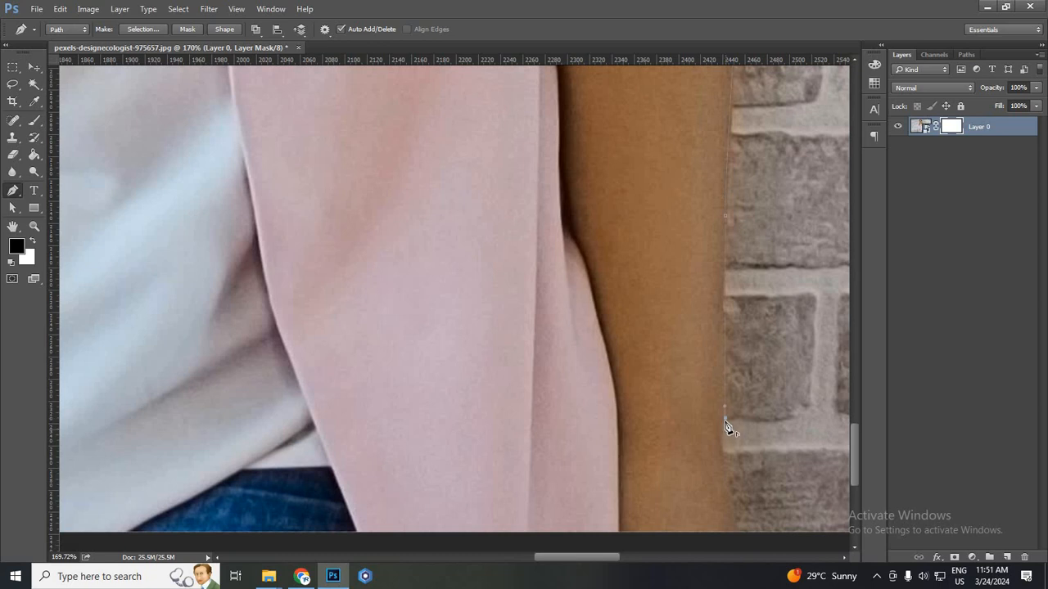
pyautogui.click(731, 503)
pyautogui.scroll(-3, 757, 512)
pyautogui.scroll(-2, 762, 496)
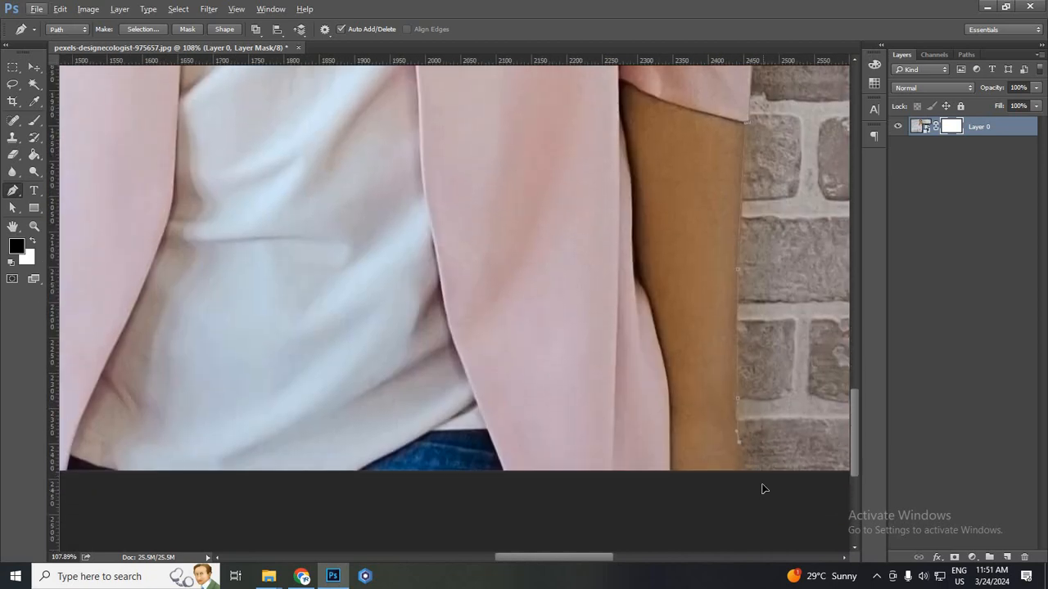
# Run the pen path below the canvas to the left wrist and up to the bracelet, ending in a corner point.
pyautogui.click(770, 490)
pyautogui.scroll(-2, 295, 544)
pyautogui.scroll(2, 351, 508)
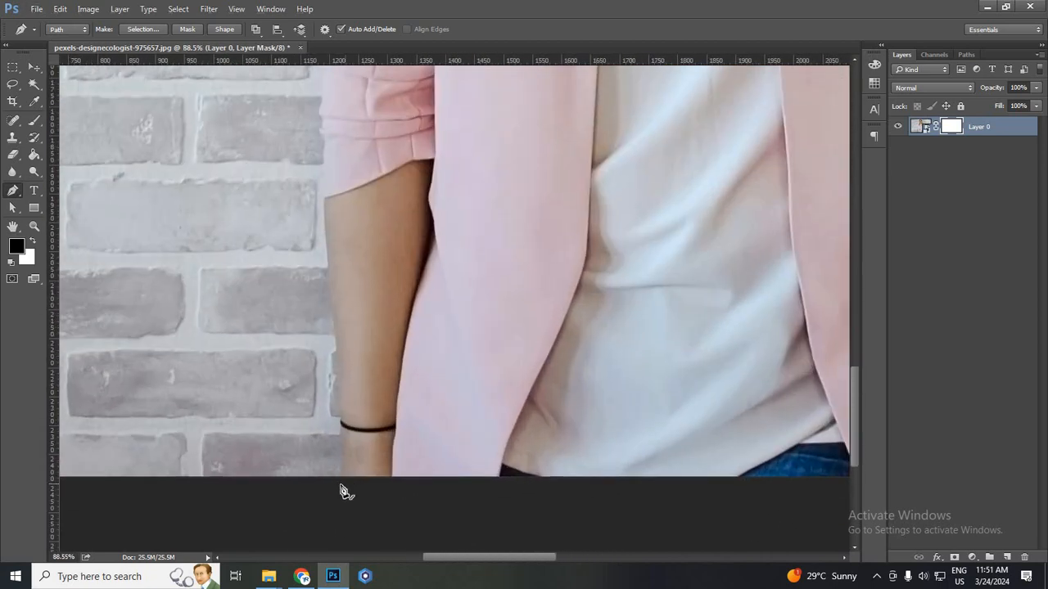
pyautogui.scroll(5, 368, 409)
pyautogui.click(343, 331)
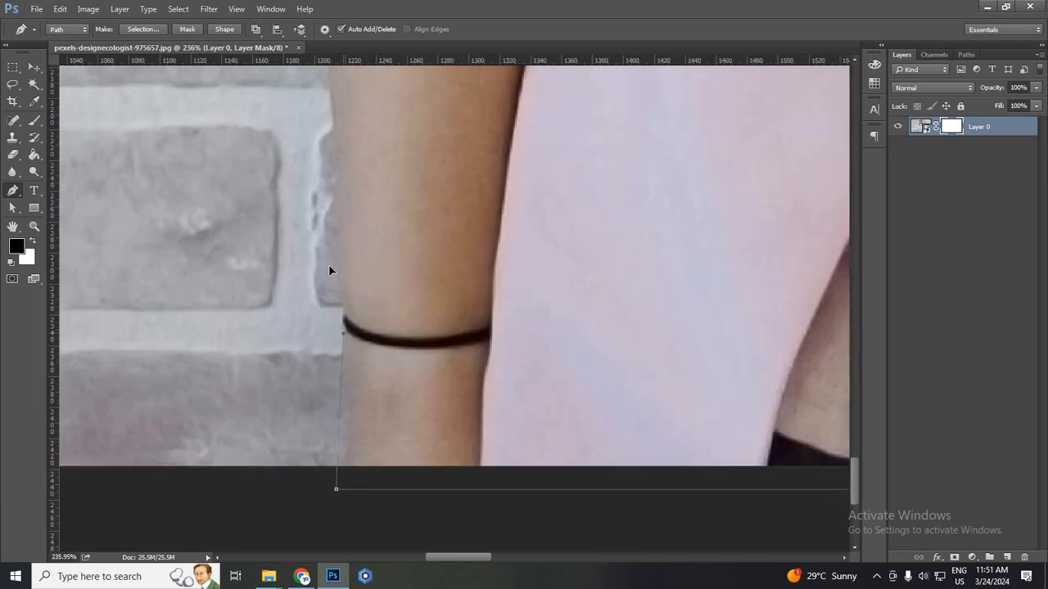
pyautogui.keyDown('alt'); pyautogui.click(343, 334); pyautogui.keyUp('alt')
# Trace the pen path up the left forearm's outer edge from the bracelet to the sleeve's bottom corner.
pyautogui.scroll(1, 344, 267)
pyautogui.scroll(4, 342, 264)
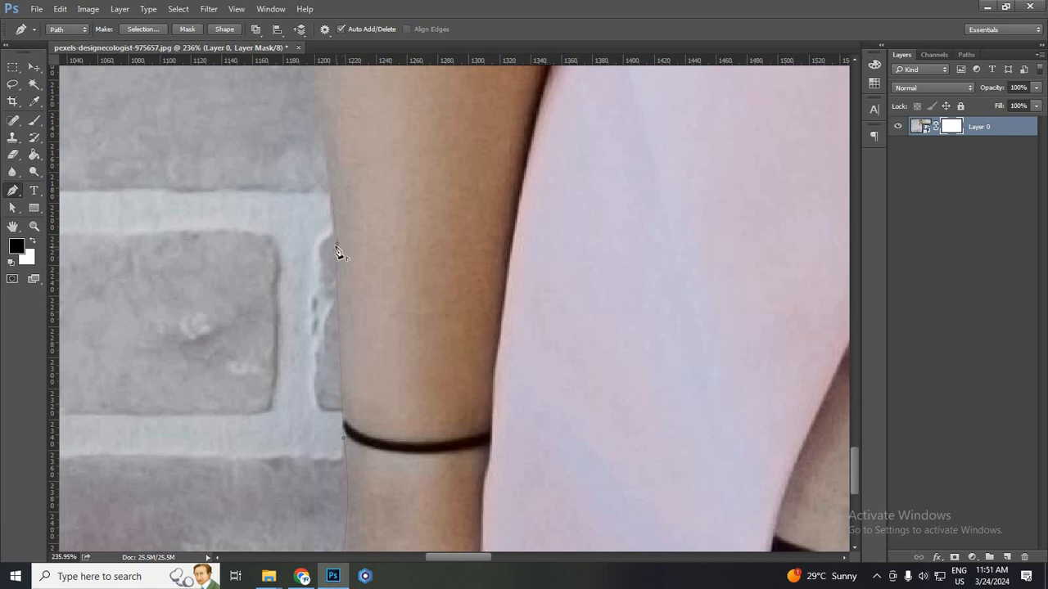
pyautogui.click(337, 249)
pyautogui.scroll(-2, 339, 420)
pyautogui.scroll(-3, 347, 327)
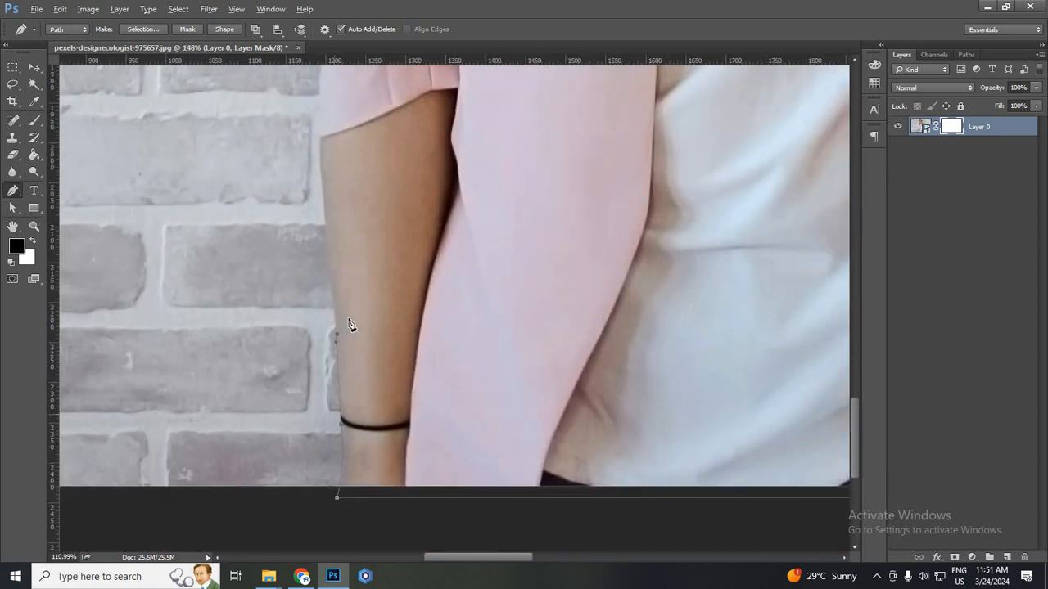
pyautogui.scroll(4, 327, 311)
pyautogui.moveTo(323, 283); pyautogui.dragTo(336, 259)
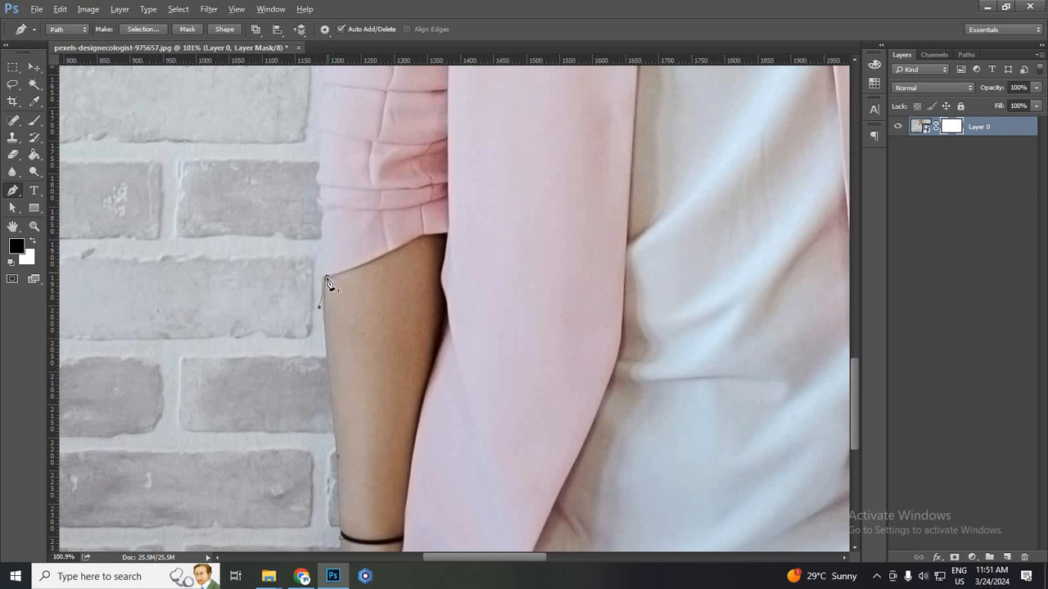
# Trace the pen path up the lower part of the left cuff and around its first fold.
pyautogui.moveTo(324, 245); pyautogui.dragTo(332, 227)
pyautogui.scroll(2, 344, 296)
pyautogui.scroll(2, 319, 303)
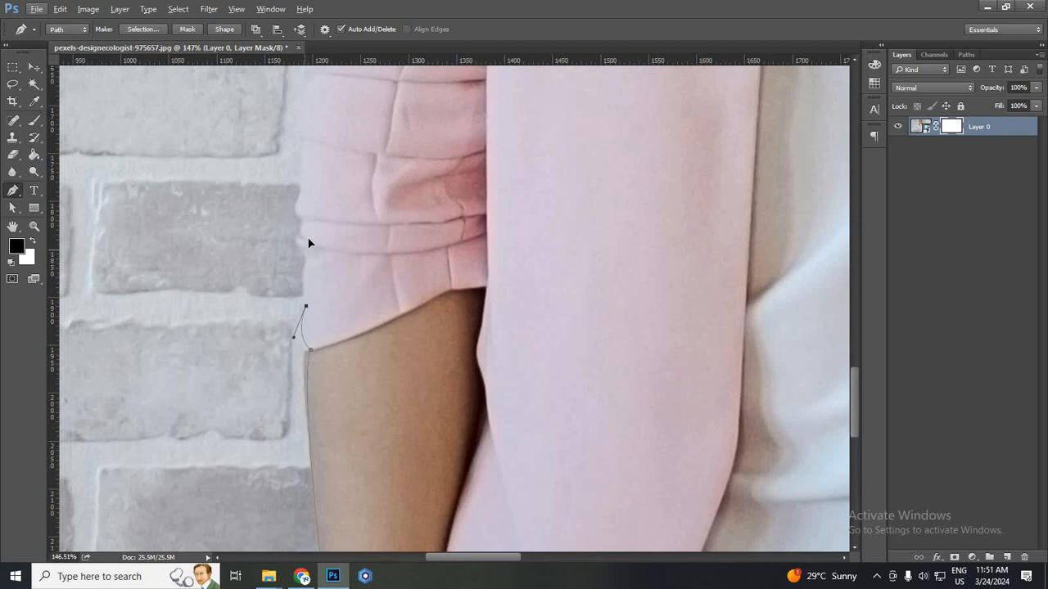
pyautogui.moveTo(304, 250); pyautogui.dragTo(317, 208)
pyautogui.scroll(3, 307, 235)
pyautogui.scroll(2, 313, 237)
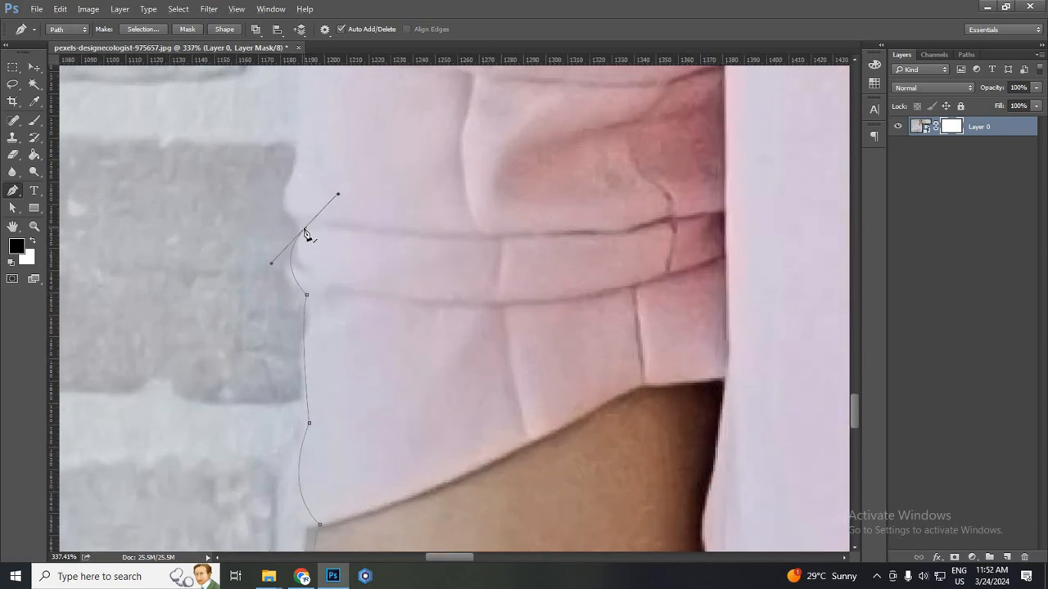
# Continue the pen path around the next fold of the left rolled cuff, using corner points at the creases.
pyautogui.scroll(-1, 307, 235)
pyautogui.scroll(2, 308, 235)
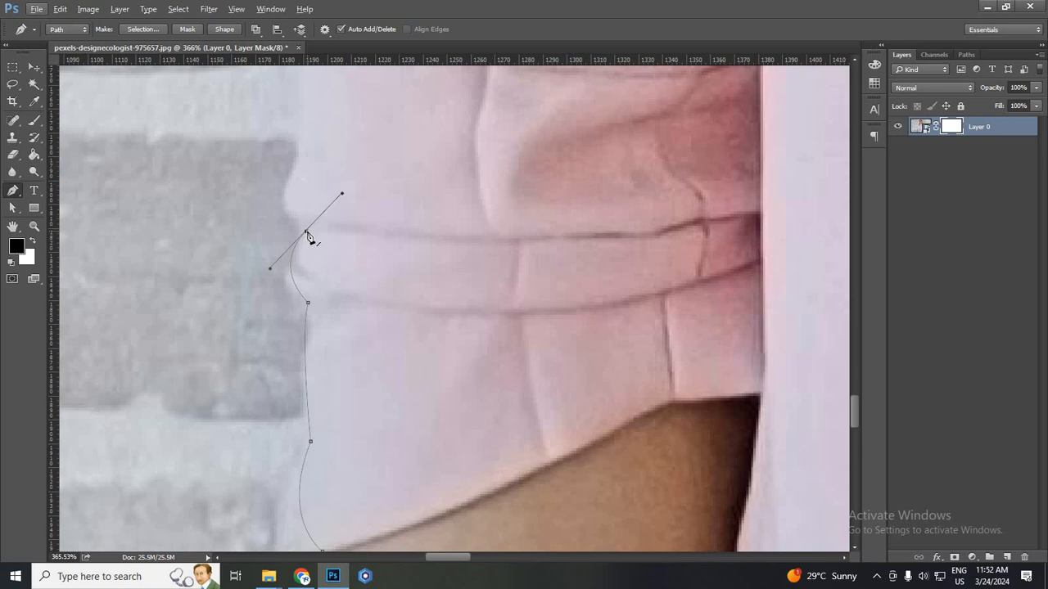
pyautogui.keyDown('alt'); pyautogui.click(306, 232); pyautogui.keyUp('alt')
pyautogui.scroll(1, 304, 262)
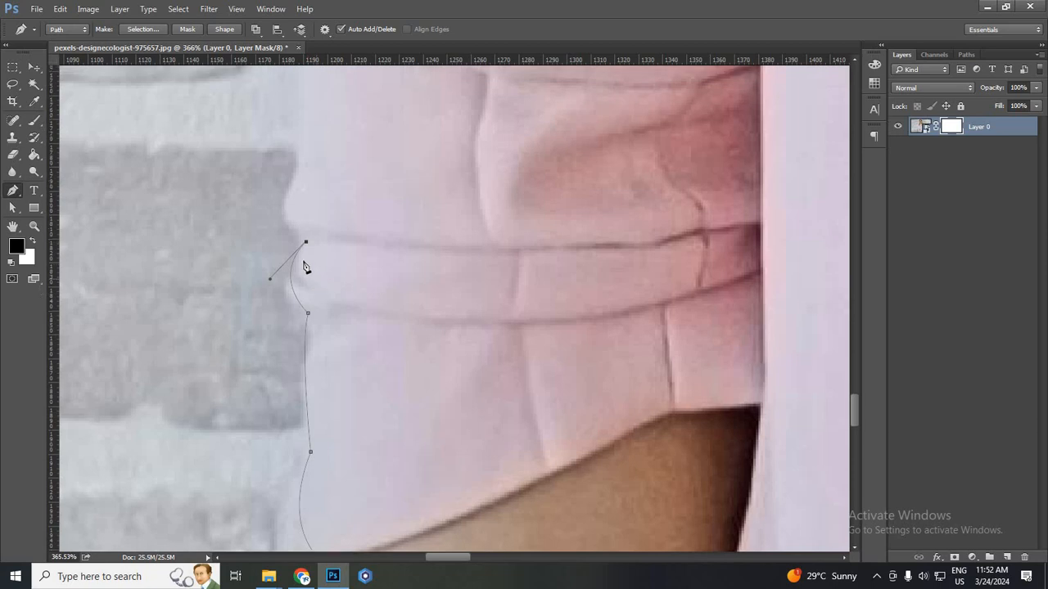
pyautogui.scroll(3, 307, 257)
pyautogui.moveTo(300, 254); pyautogui.dragTo(337, 204)
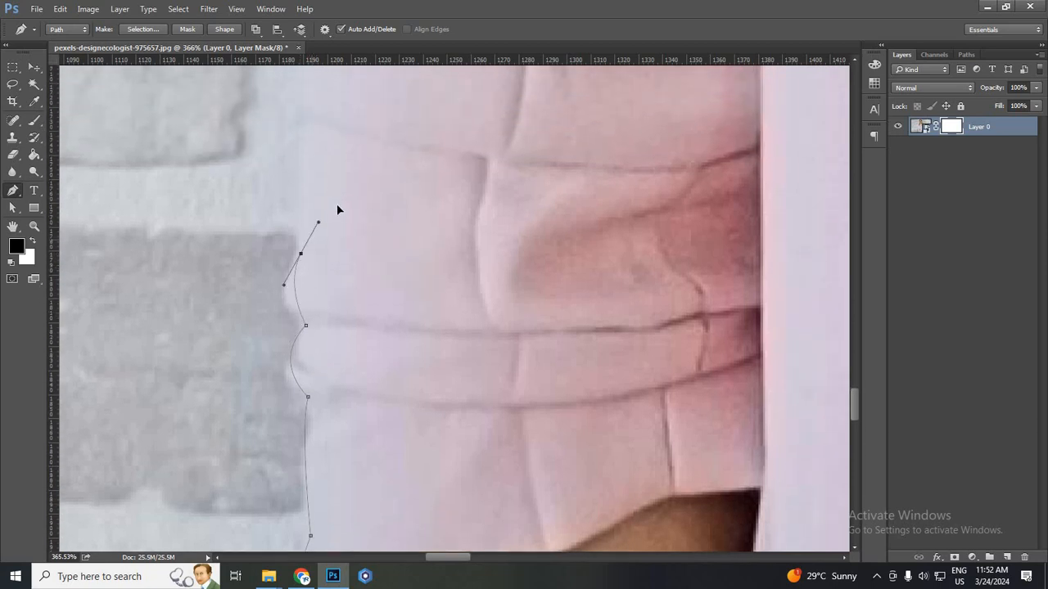
pyautogui.keyDown('alt'); pyautogui.click(300, 254); pyautogui.keyUp('alt')
pyautogui.scroll(4, 318, 311)
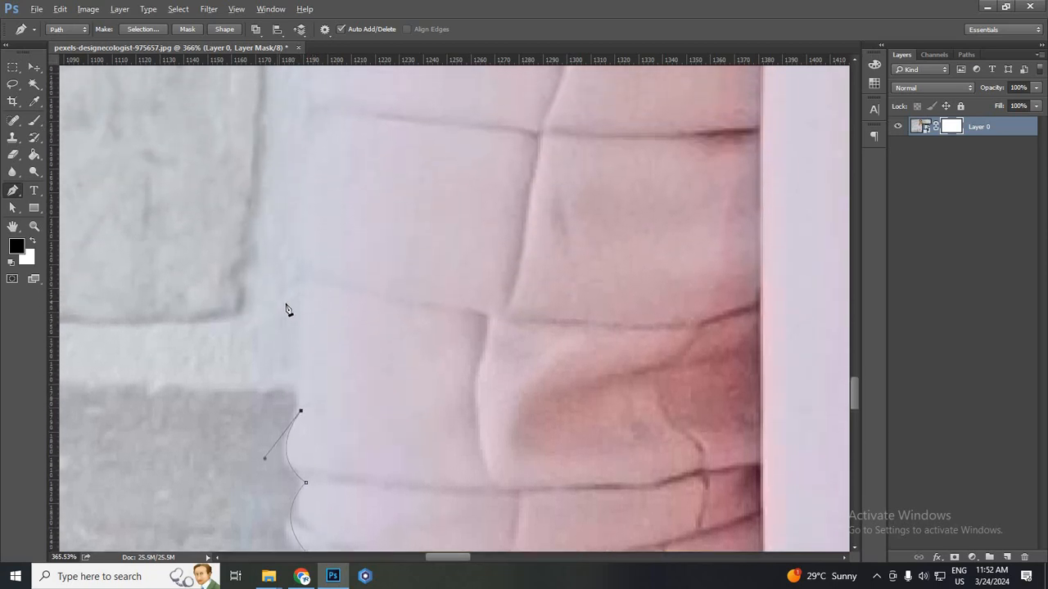
# Extend the pen path up the left sleeve's outer edge above the cuff folds with corner points.
pyautogui.scroll(-4, 287, 307)
pyautogui.scroll(2, 303, 273)
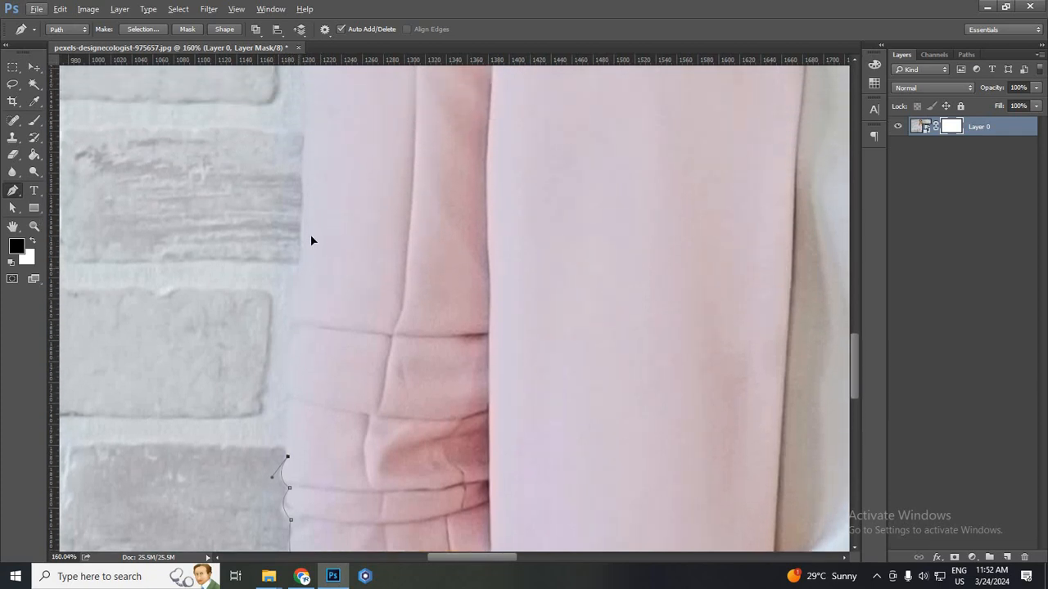
pyautogui.moveTo(297, 269); pyautogui.dragTo(306, 219)
pyautogui.keyDown('alt'); pyautogui.click(297, 268); pyautogui.keyUp('alt')
pyautogui.scroll(1, 305, 227)
pyautogui.scroll(3, 304, 226)
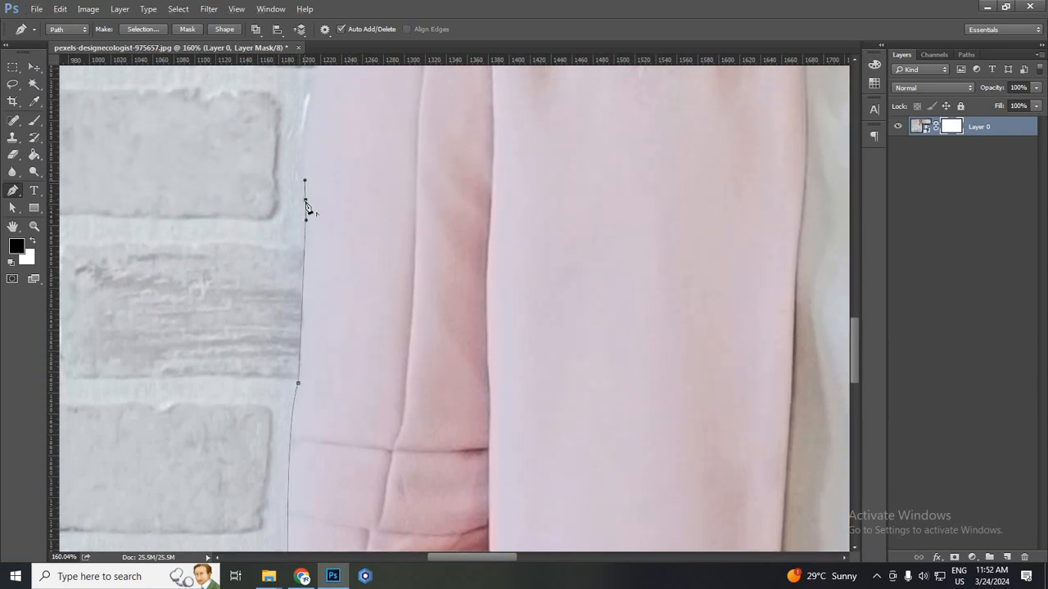
pyautogui.keyDown('alt'); pyautogui.click(305, 200); pyautogui.keyUp('alt')
pyautogui.scroll(4, 282, 225)
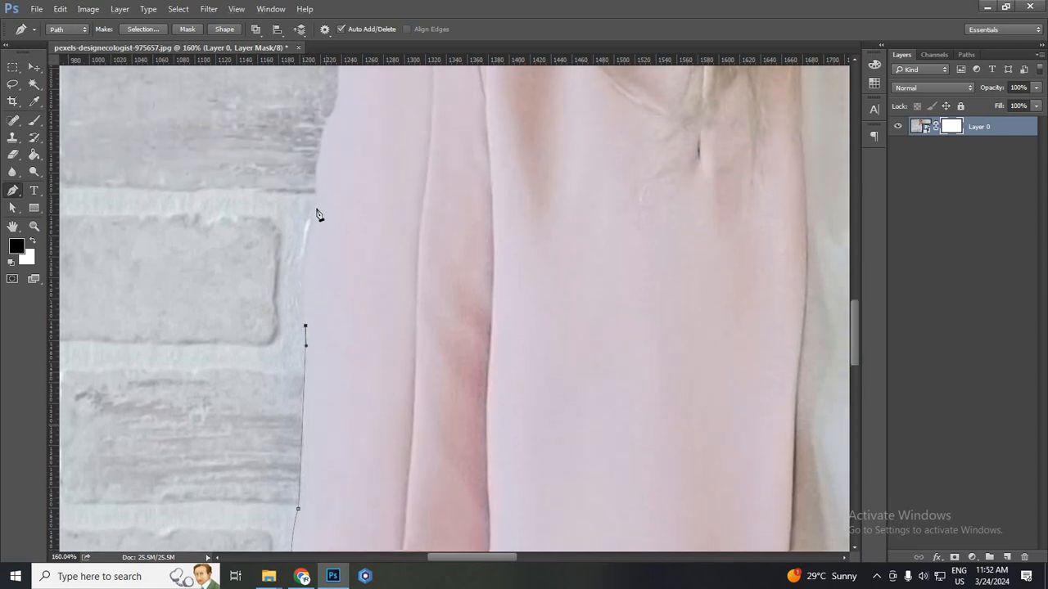
# Trace the pen path around the bend in the left sleeve near the elbow, ending in a corner point.
pyautogui.scroll(1, 319, 214)
pyautogui.moveTo(317, 210); pyautogui.dragTo(325, 180)
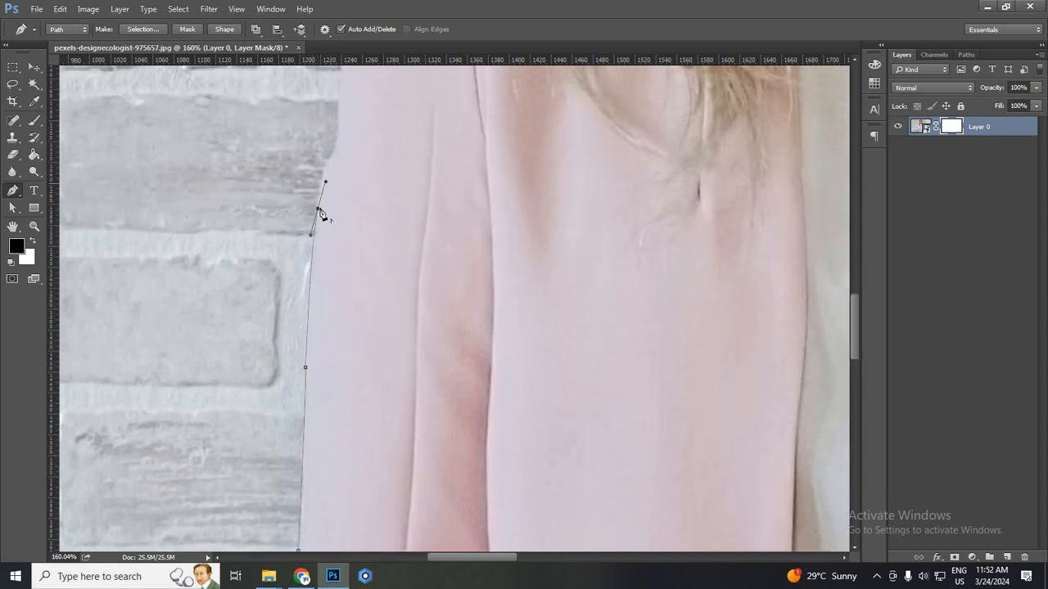
pyautogui.keyDown('alt'); pyautogui.click(318, 209); pyautogui.keyUp('alt')
pyautogui.scroll(4, 323, 304)
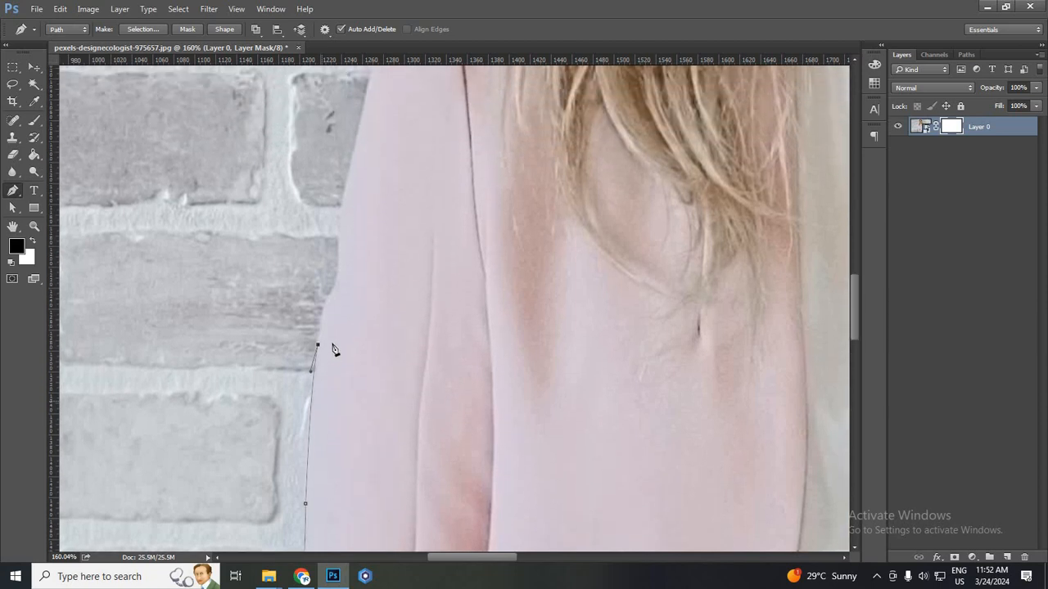
pyautogui.scroll(2, 336, 350)
pyautogui.moveTo(340, 351); pyautogui.dragTo(354, 324)
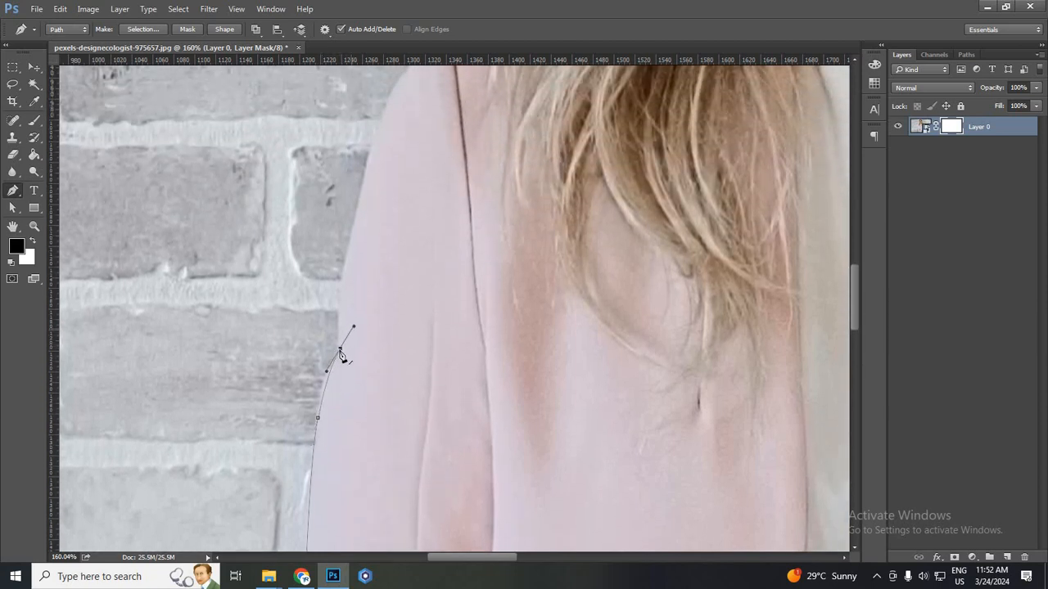
pyautogui.keyDown('alt'); pyautogui.click(340, 350); pyautogui.keyUp('alt')
# Trace the pen path up the left upper sleeve to just below the path's starting point on the shoulder.
pyautogui.scroll(2, 346, 358)
pyautogui.moveTo(361, 282); pyautogui.dragTo(373, 244)
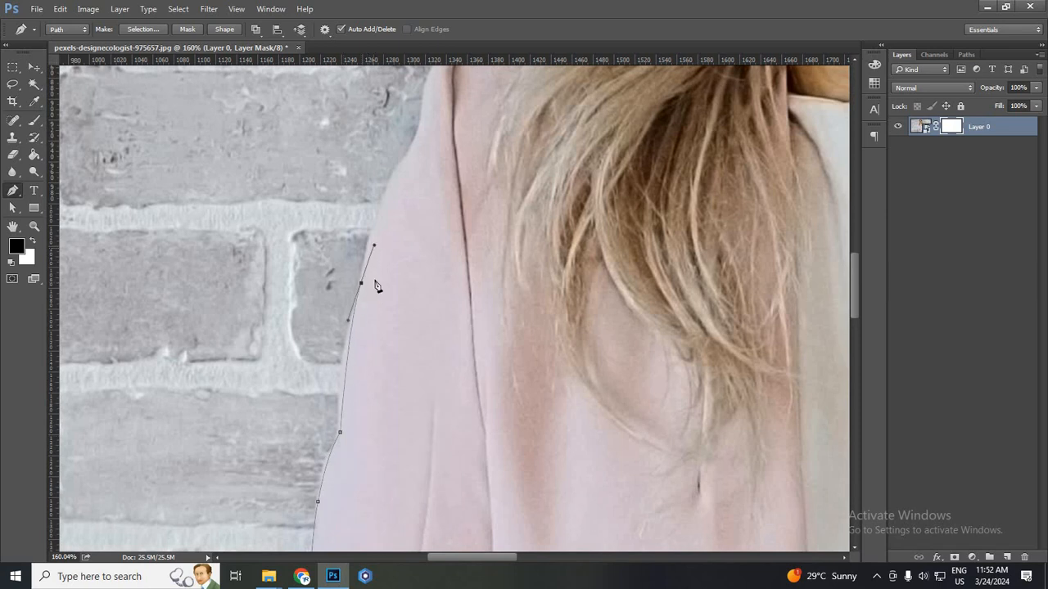
pyautogui.scroll(2, 416, 328)
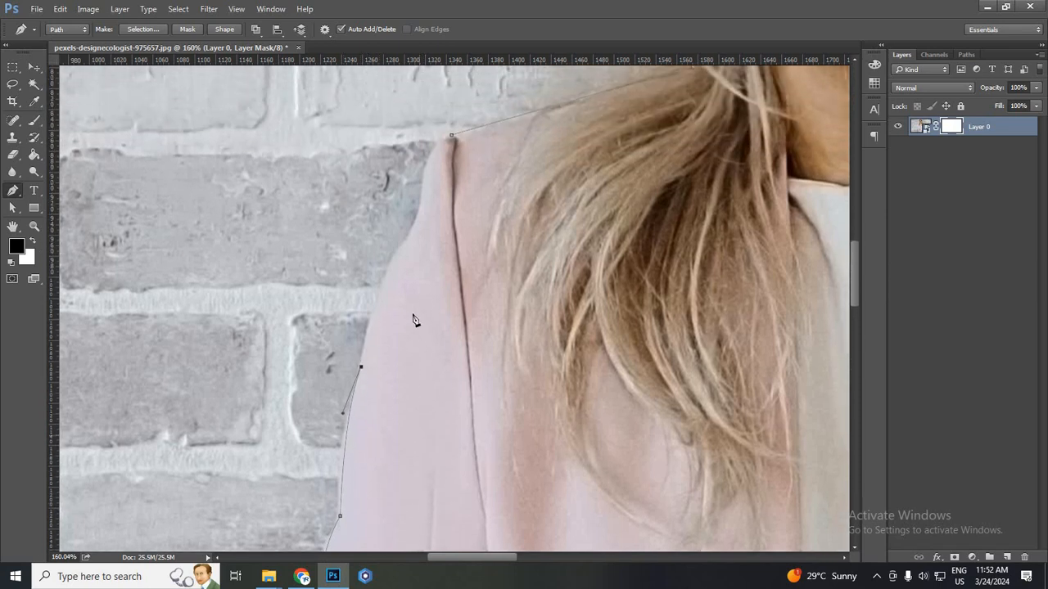
pyautogui.scroll(2, 414, 319)
pyautogui.moveTo(410, 309); pyautogui.dragTo(421, 208)
pyautogui.keyDown('alt'); pyautogui.click(424, 241); pyautogui.keyUp('alt')
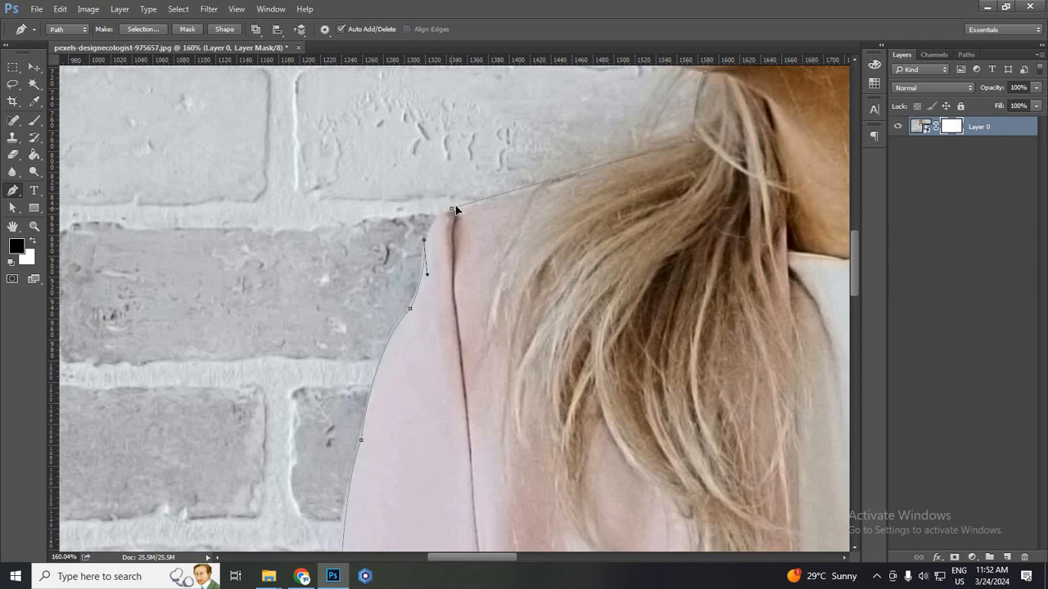
# Close the pen path around the woman at its starting point on the left shoulder.
pyautogui.moveTo(453, 211); pyautogui.dragTo(467, 205)
pyautogui.scroll(-8, 274, 403)
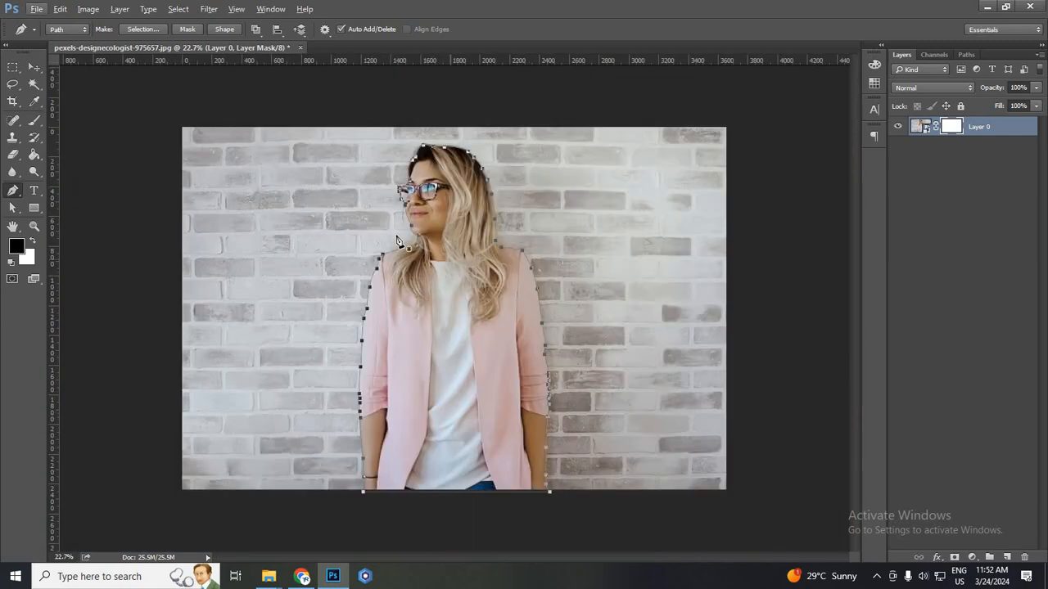
pyautogui.scroll(3, 396, 246)
pyautogui.scroll(3, 264, 240)
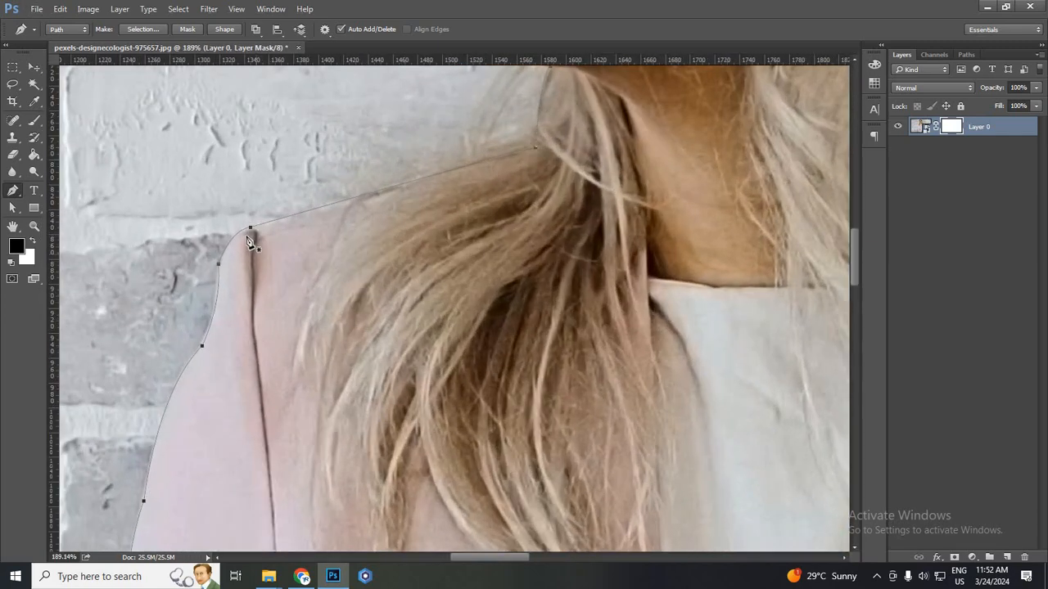
pyautogui.scroll(-2, 276, 306)
pyautogui.scroll(-5, 399, 361)
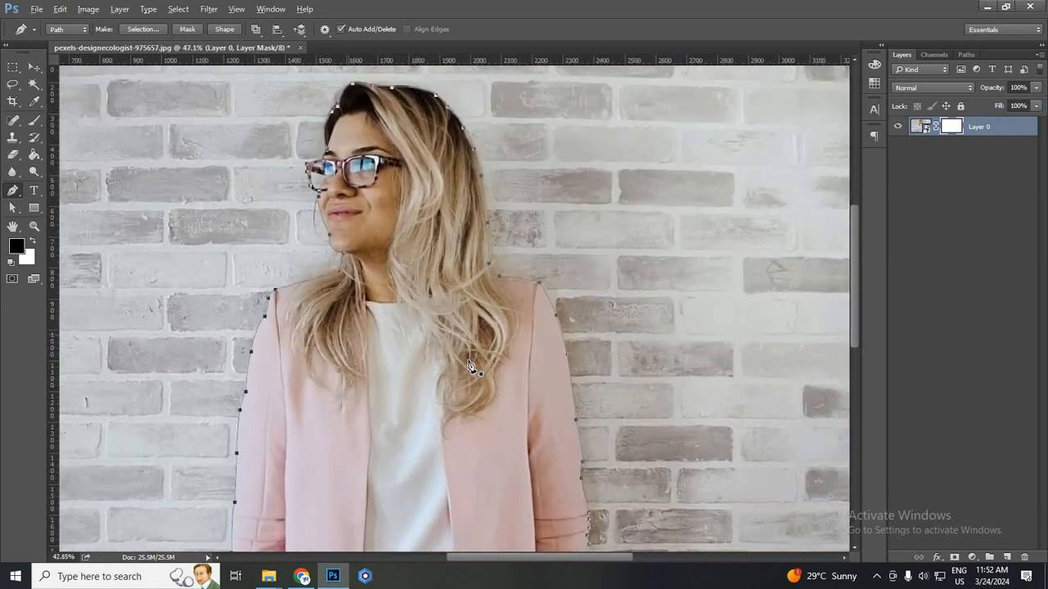
pyautogui.scroll(2, 478, 396)
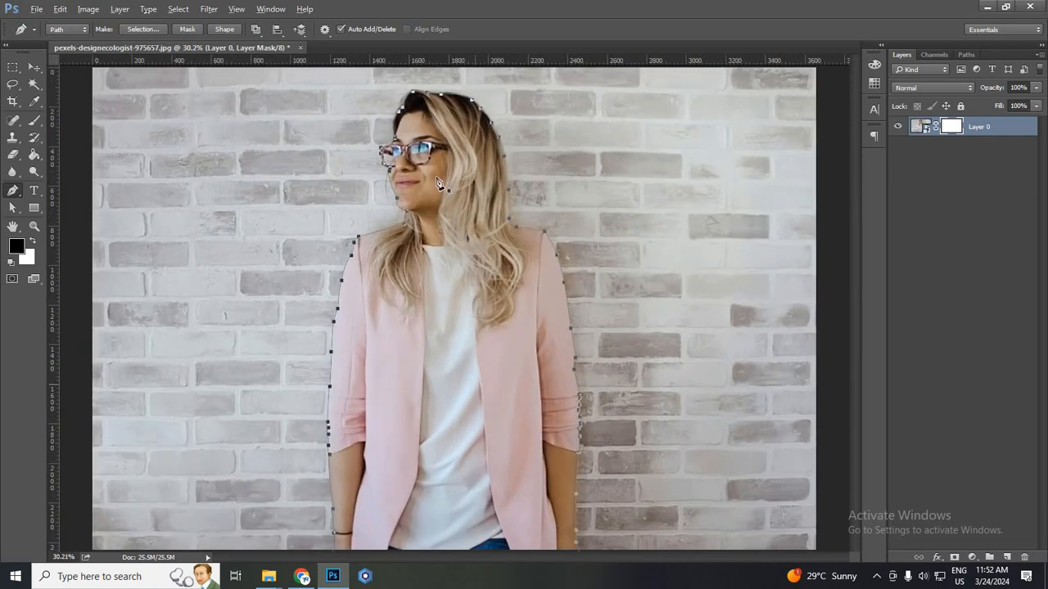
pyautogui.scroll(-1, 442, 185)
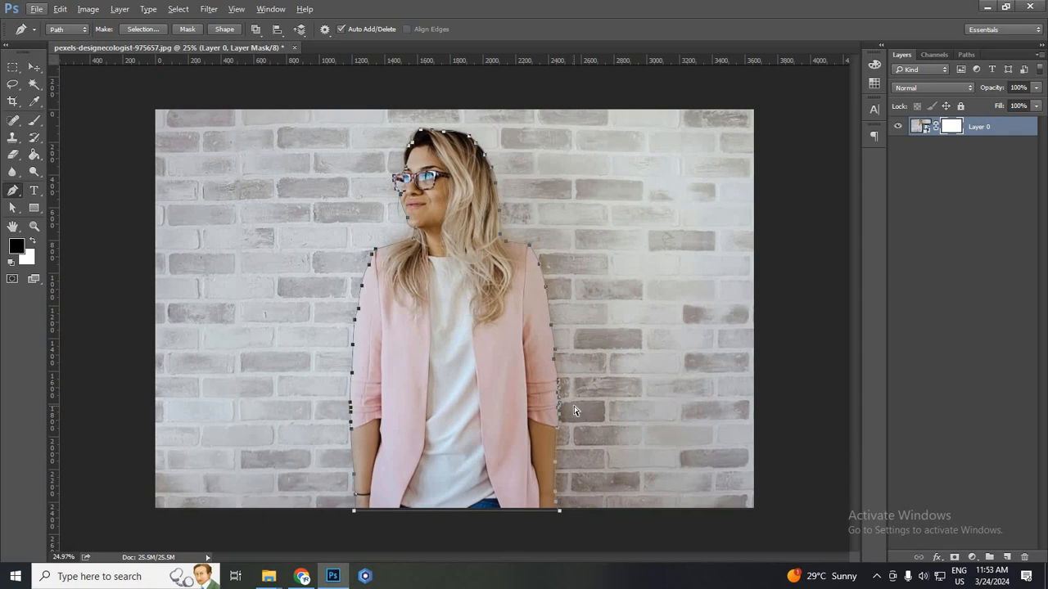
# Convert the closed path into a selection and invert it to select the brick background.
pyautogui.hotkey('ctrl', 'Return')
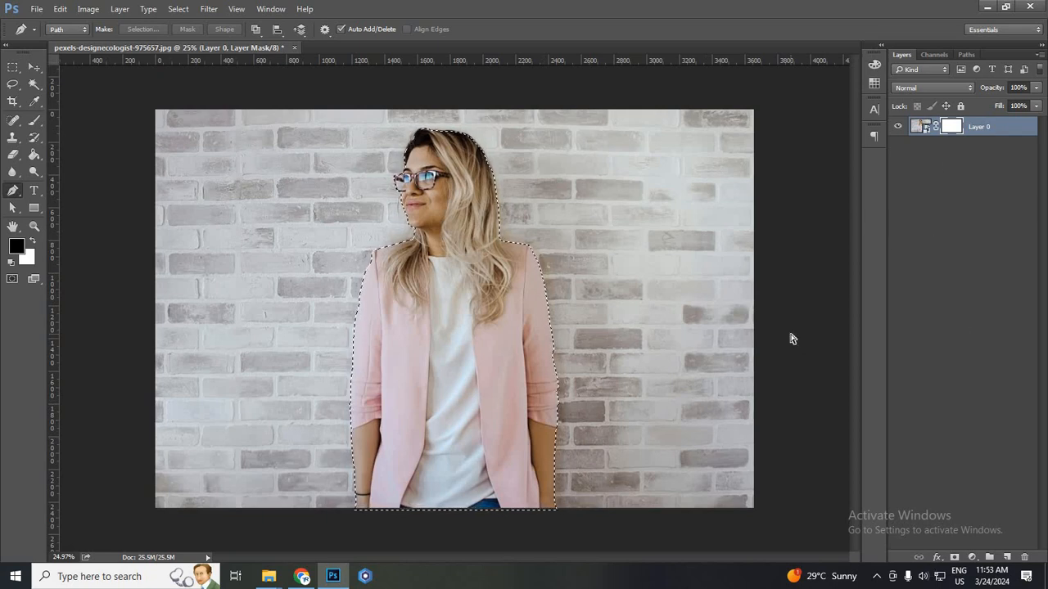
pyautogui.hotkey('ctrl', 'shift', 'i')
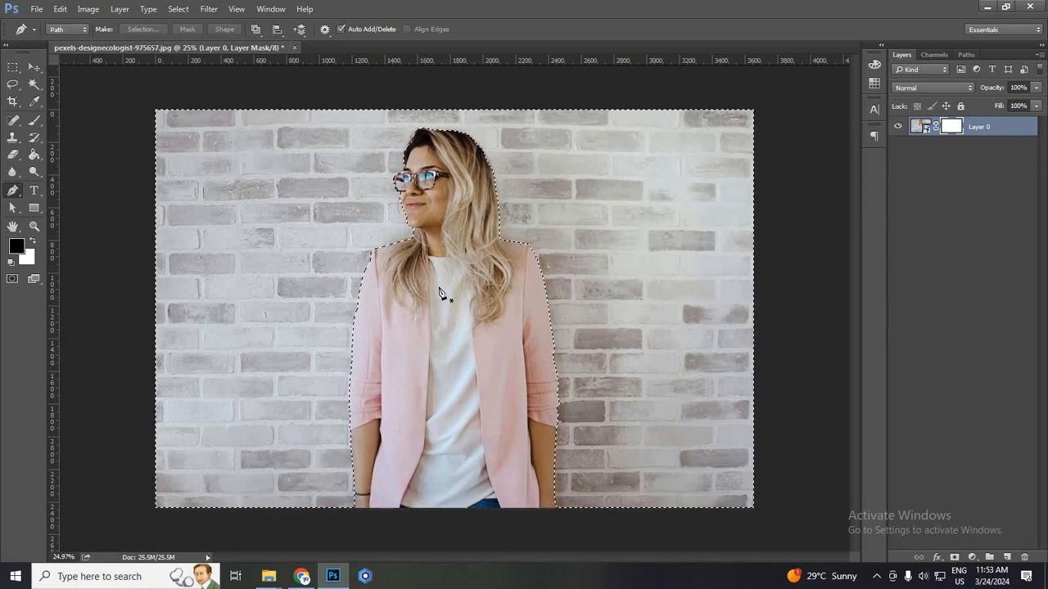
# Paint black on the layer mask across the selected background with a 1400 px brush to hide the bricks.
pyautogui.click(34, 119)
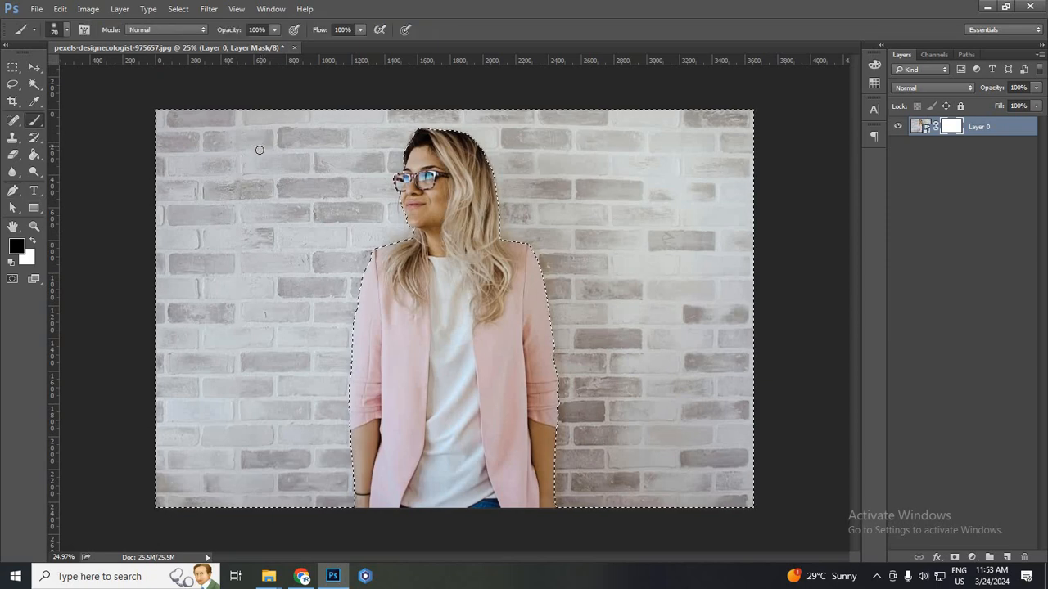
pyautogui.press(']')
pyautogui.press(']')
pyautogui.press(']')
pyautogui.press(']')
pyautogui.press(']')
pyautogui.press(']')
pyautogui.press(']')
pyautogui.press(']')
pyautogui.press(']')
pyautogui.press(']')
pyautogui.press(']')
pyautogui.press(']')
pyautogui.press(']')
pyautogui.press(']')
pyautogui.press(']')
pyautogui.press(']')
pyautogui.press(']')
pyautogui.press(']')
pyautogui.press(']')
pyautogui.press(']')
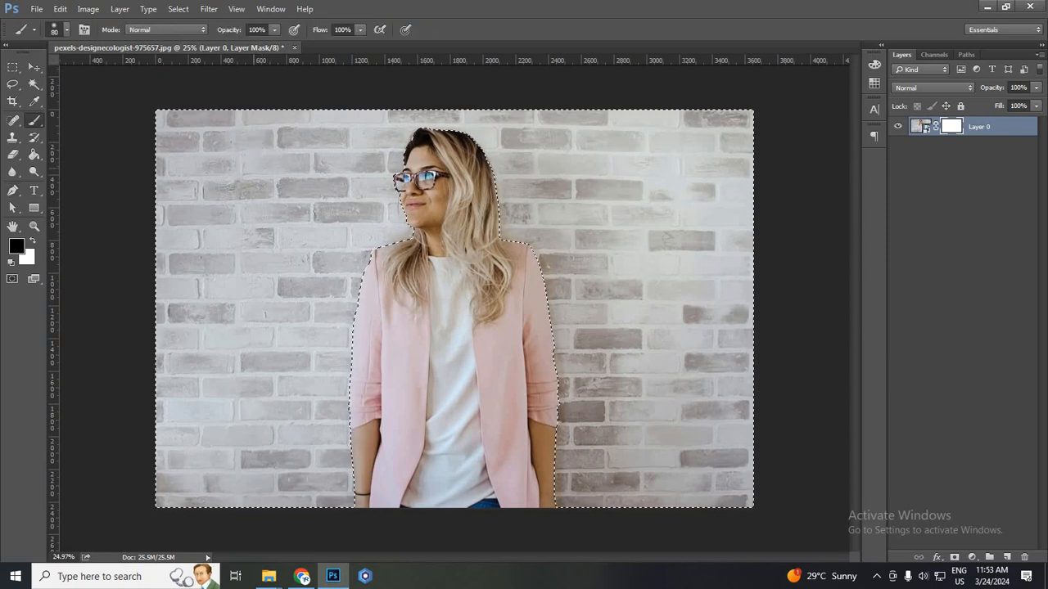
pyautogui.moveTo(290, 208); pyautogui.dragTo(321, 193)
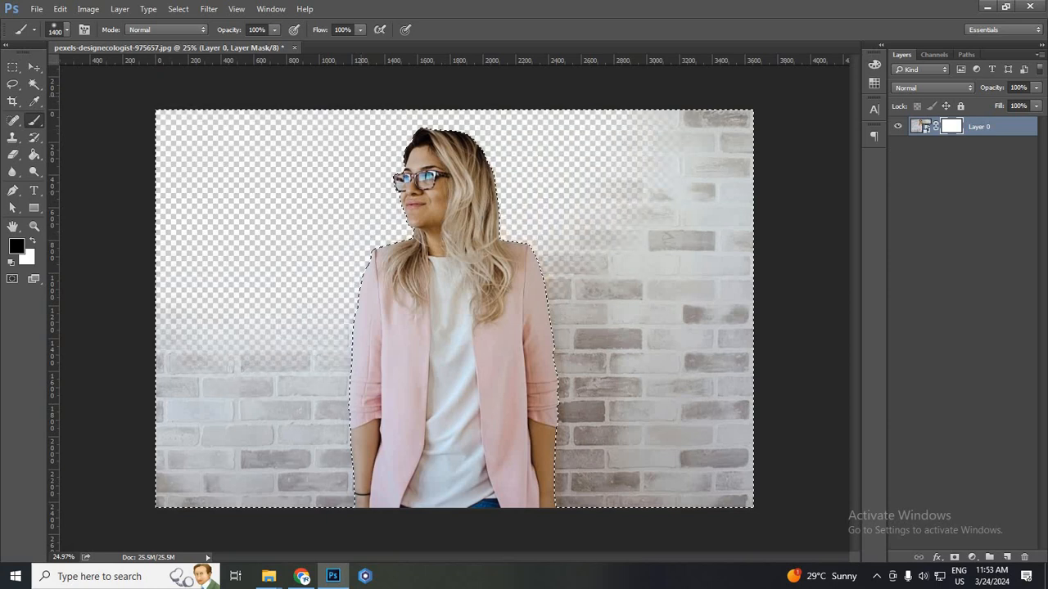
pyautogui.moveTo(361, 94); pyautogui.dragTo(311, 362)
pyautogui.moveTo(741, 238); pyautogui.dragTo(737, 282)
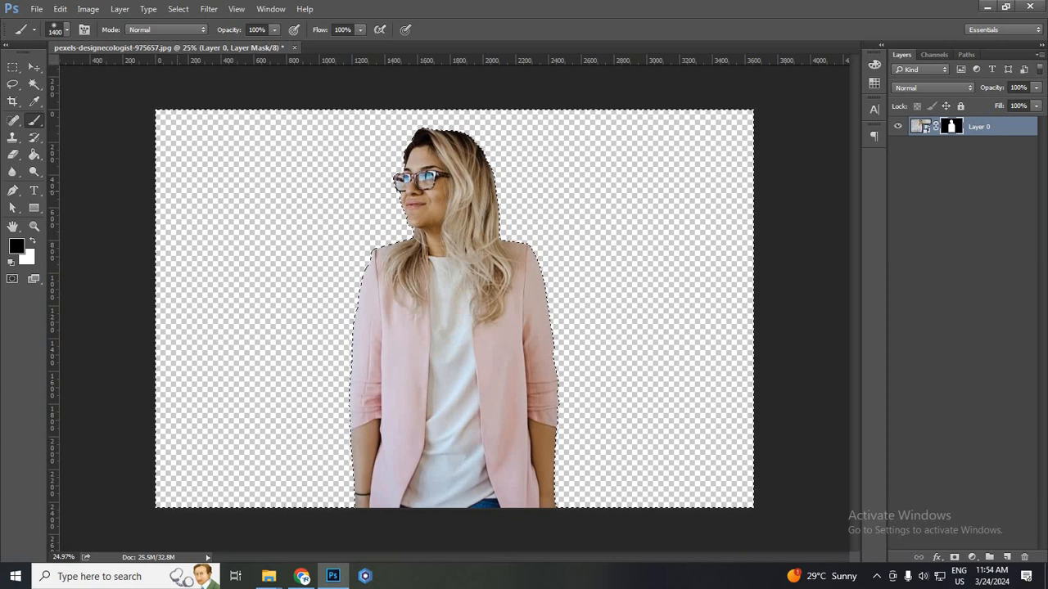
# Reveal the selected background on the layer mask with white, and hide it again with black.
pyautogui.click(34, 241)
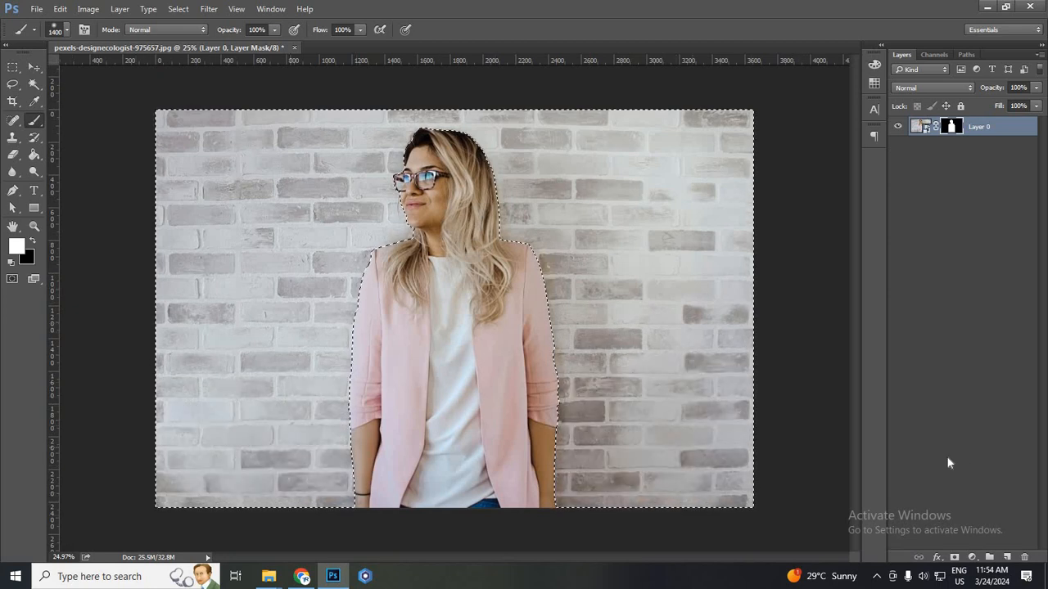
pyautogui.hotkey('alt', 'BackSpace')
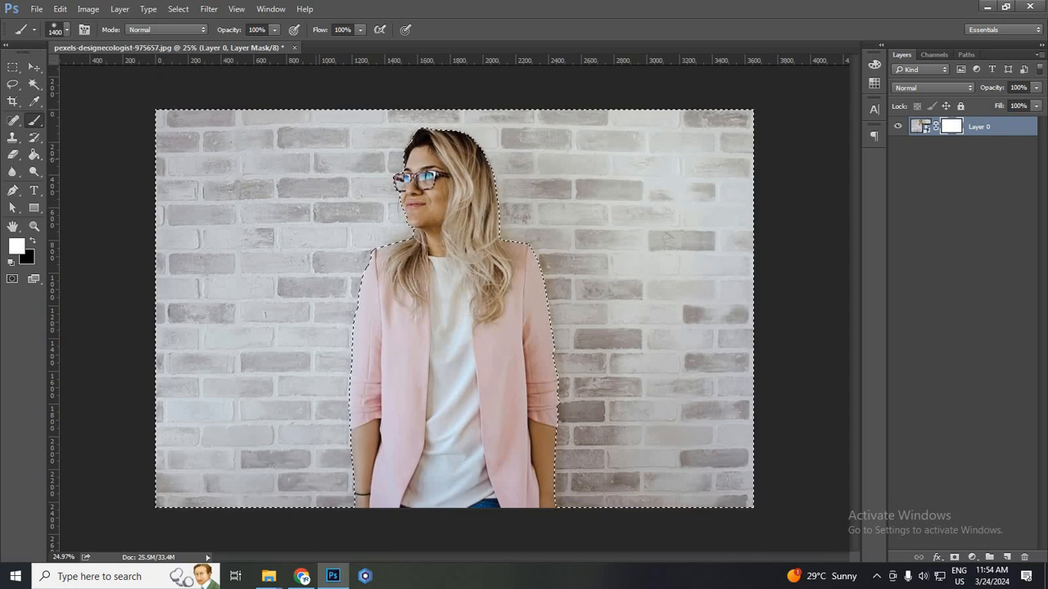
pyautogui.click(34, 242)
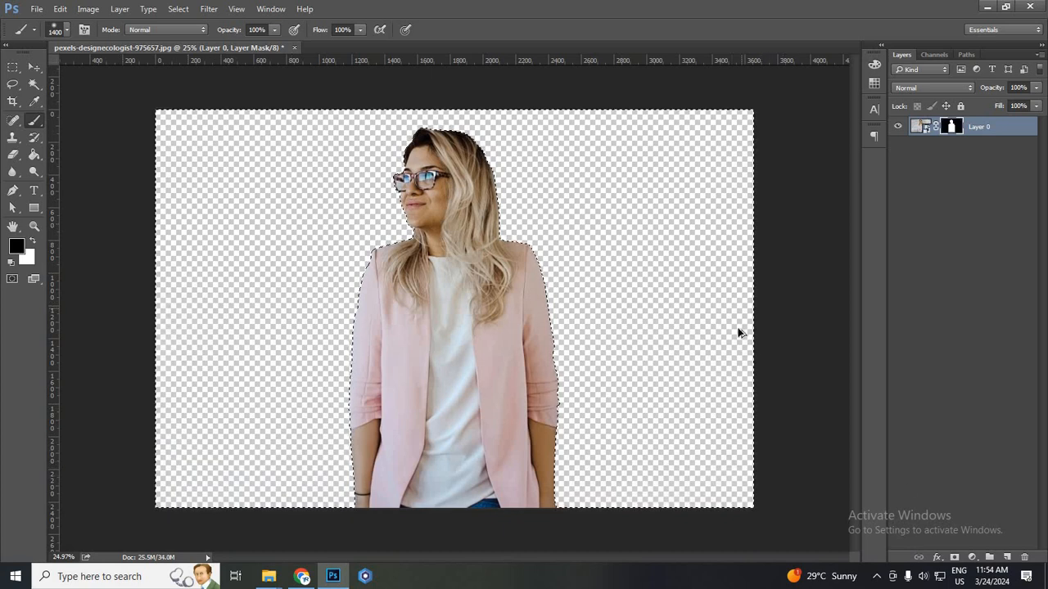
# Undo the mask edits and the selection, back to the closed pen path.
pyautogui.hotkey('ctrl', 'z')
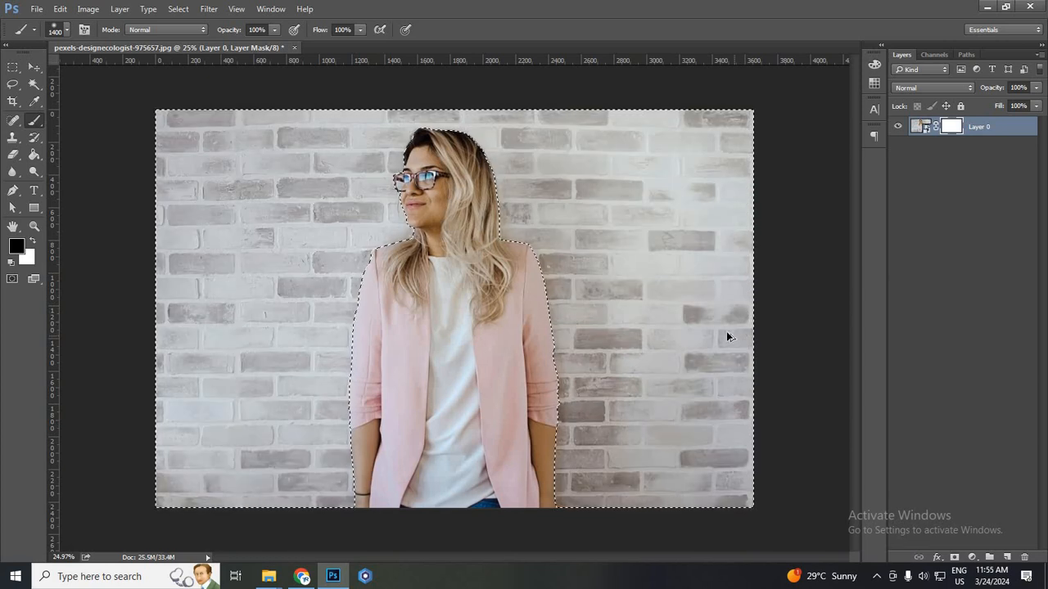
pyautogui.hotkey('ctrl', 'z')
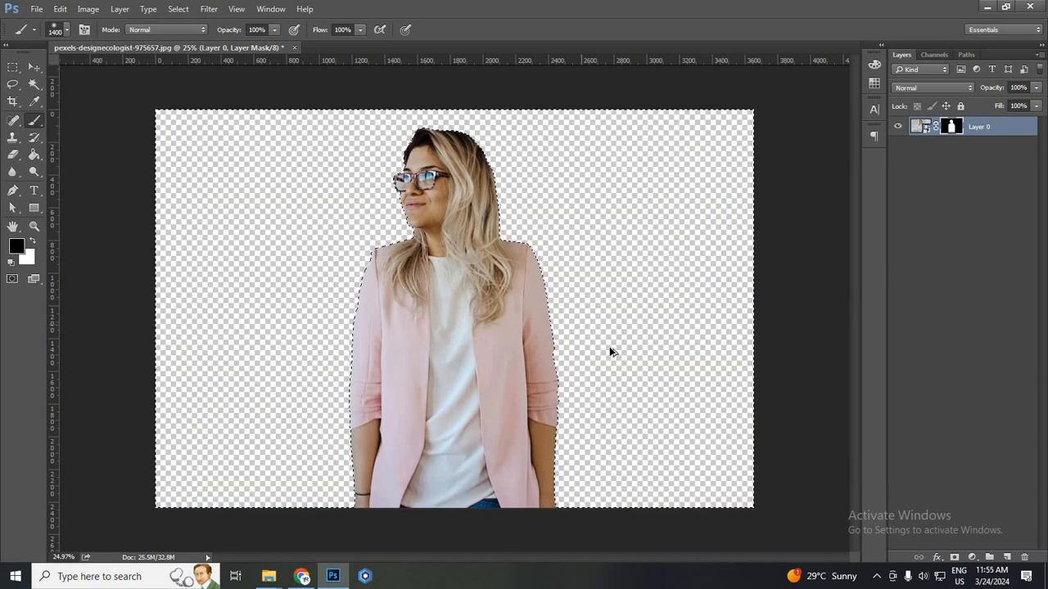
pyautogui.hotkey('ctrl', 'z')
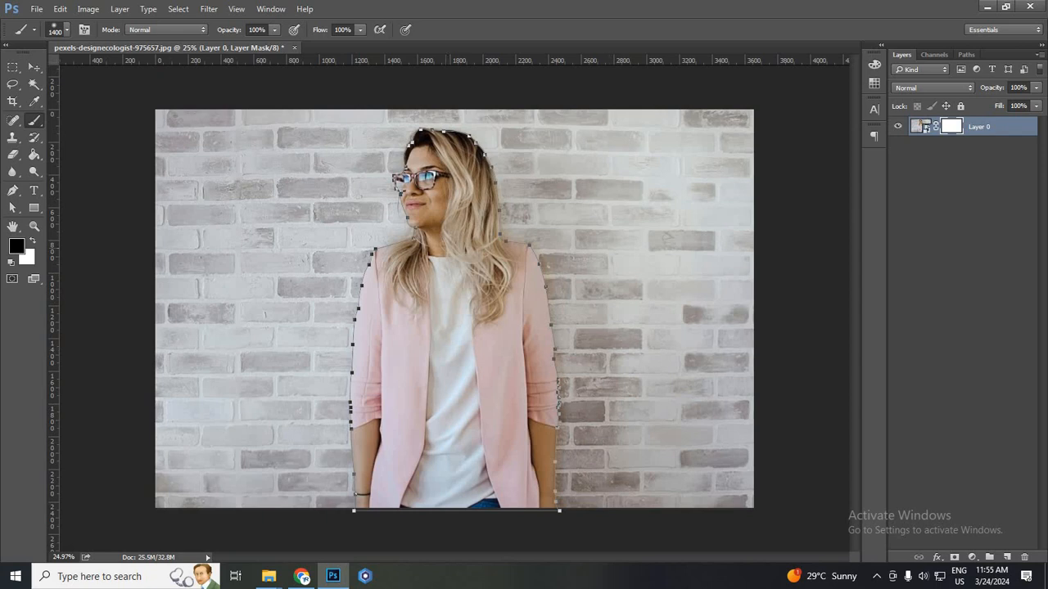
# Switch to the Move tool and delete the blank layer mask from Layer 0.
pyautogui.click(35, 67)
pyautogui.scroll(3, 465, 237)
pyautogui.scroll(-5, 315, 319)
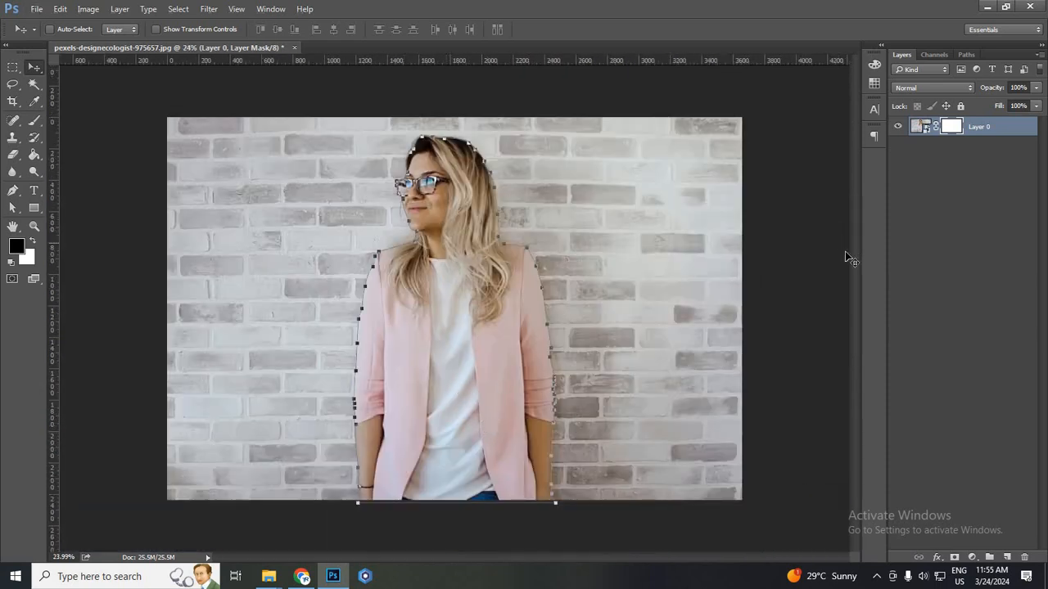
pyautogui.rightClick(951, 126)
pyautogui.click(917, 152)
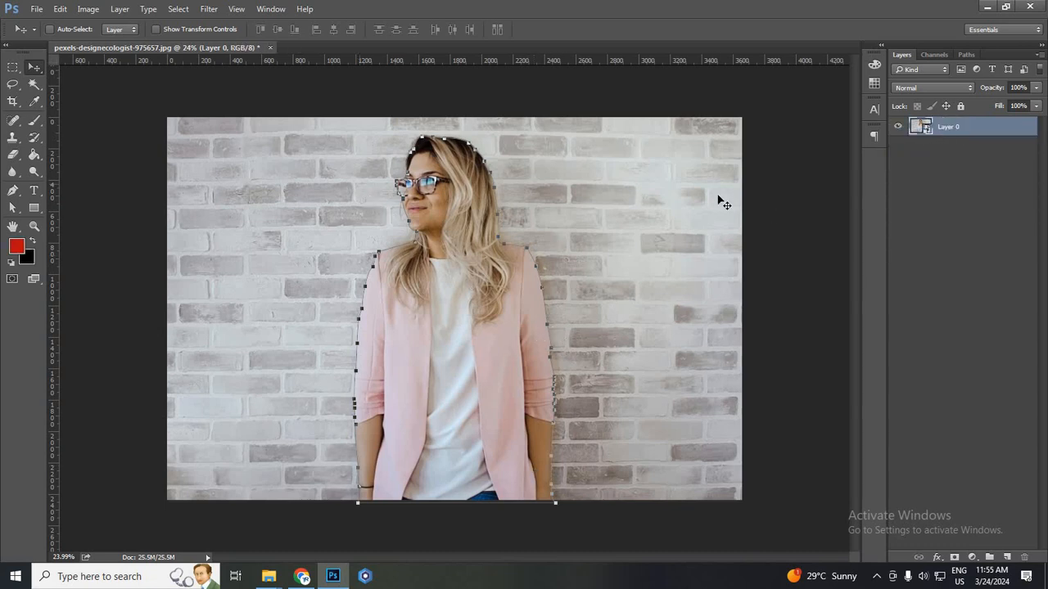
# Load the woman's path as a selection and add a layer mask to Layer 0 from it.
pyautogui.scroll(2, 458, 393)
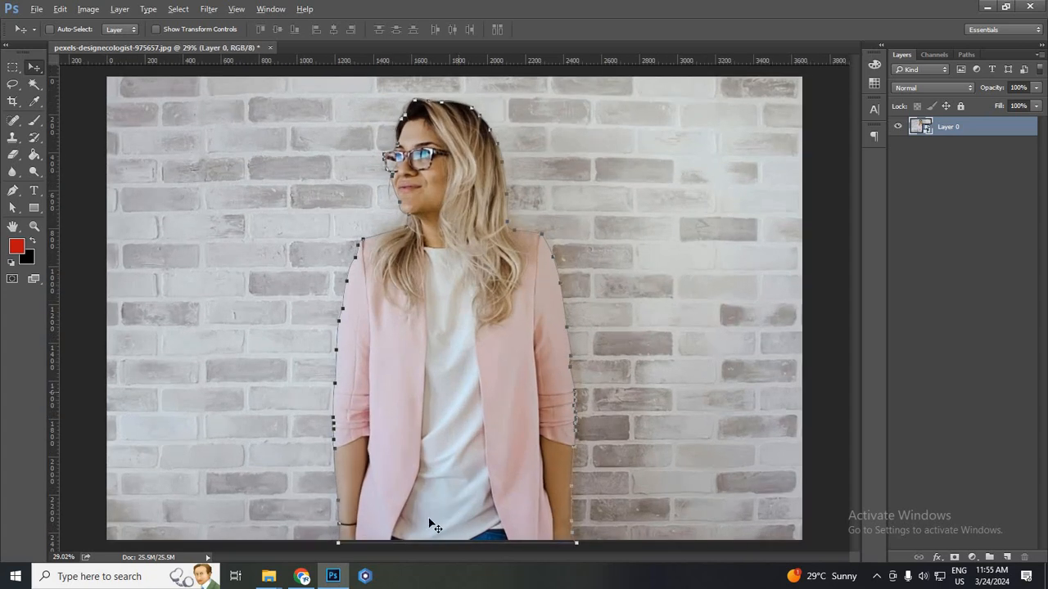
pyautogui.scroll(-2, 371, 365)
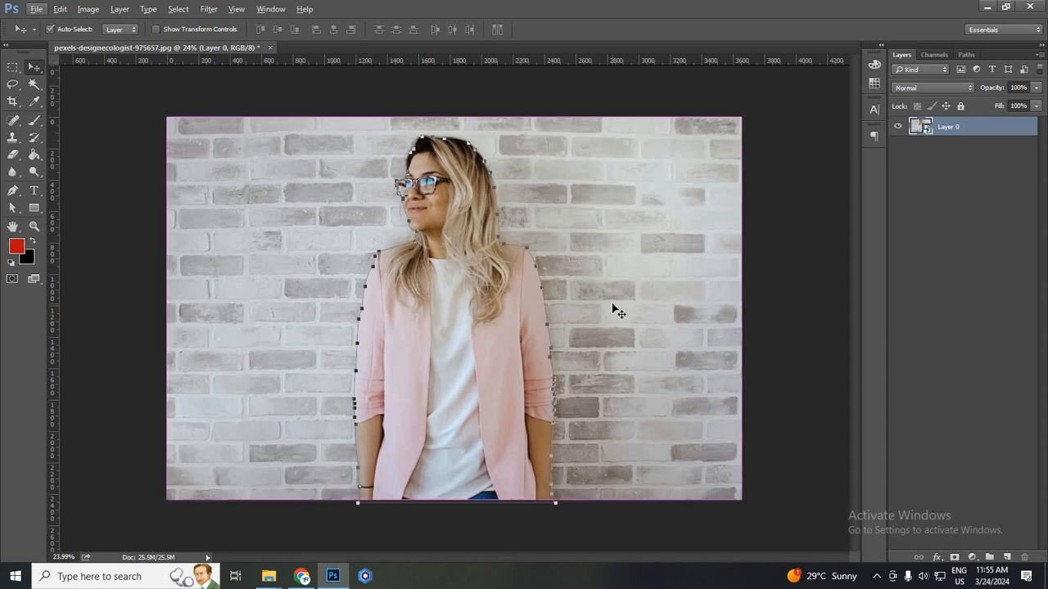
pyautogui.hotkey('ctrl', 'Return')
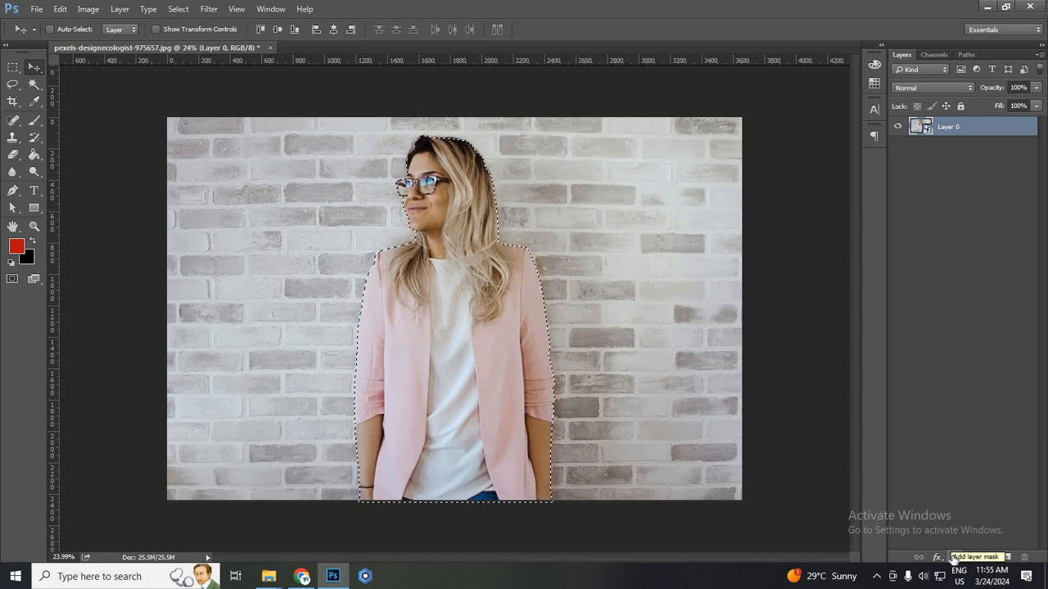
pyautogui.click(954, 558)
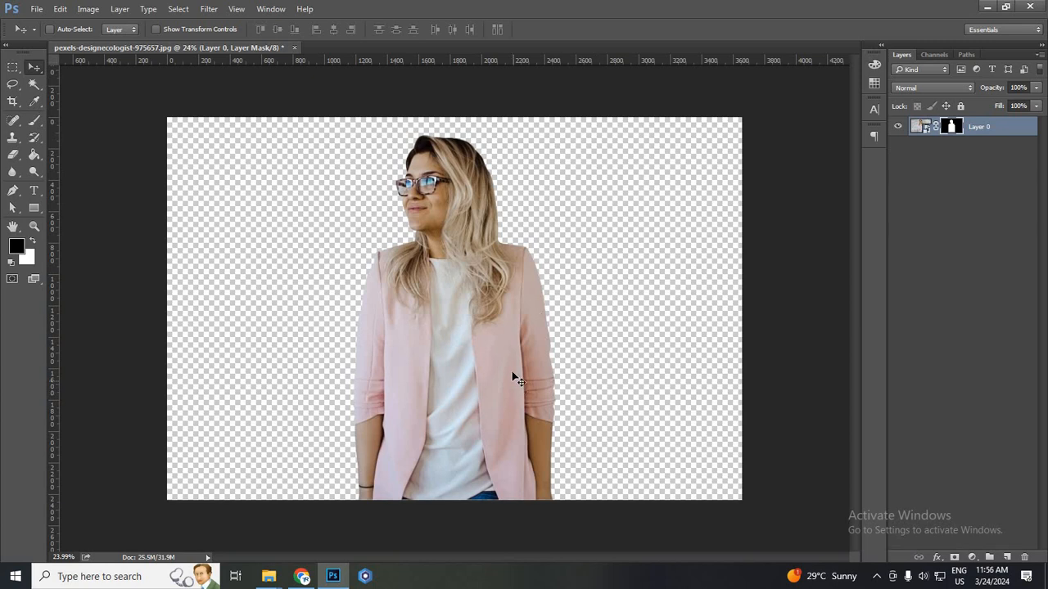
# Disable and re-enable Layer 0's mask twice to compare the original photo with the cutout.
pyautogui.press('super')
pyautogui.press('super')
pyautogui.keyDown('shift'); pyautogui.click(953, 127); pyautogui.keyUp('shift')
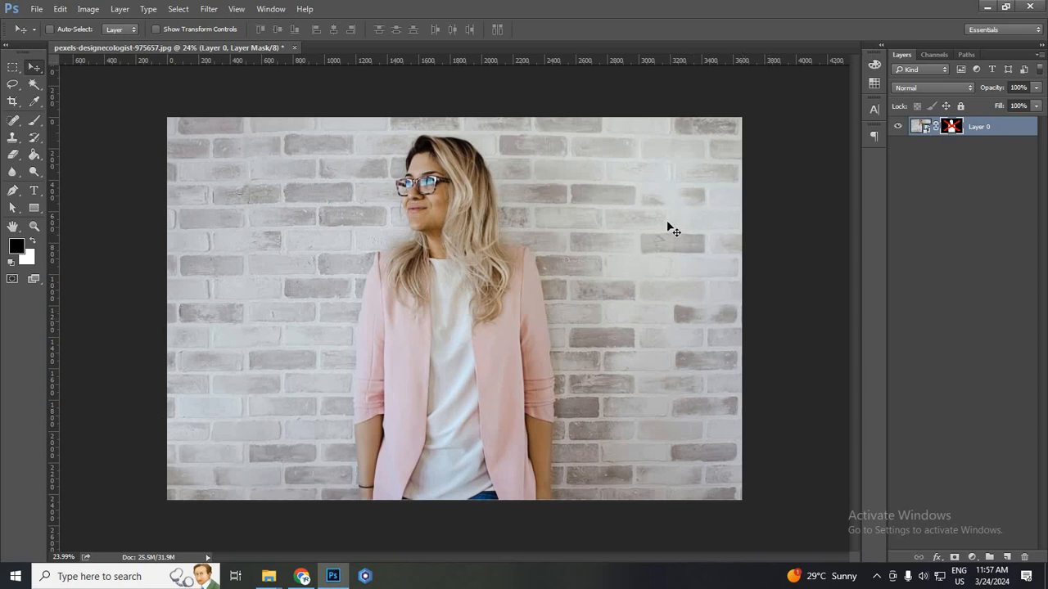
pyautogui.keyDown('shift'); pyautogui.click(952, 127); pyautogui.keyUp('shift')
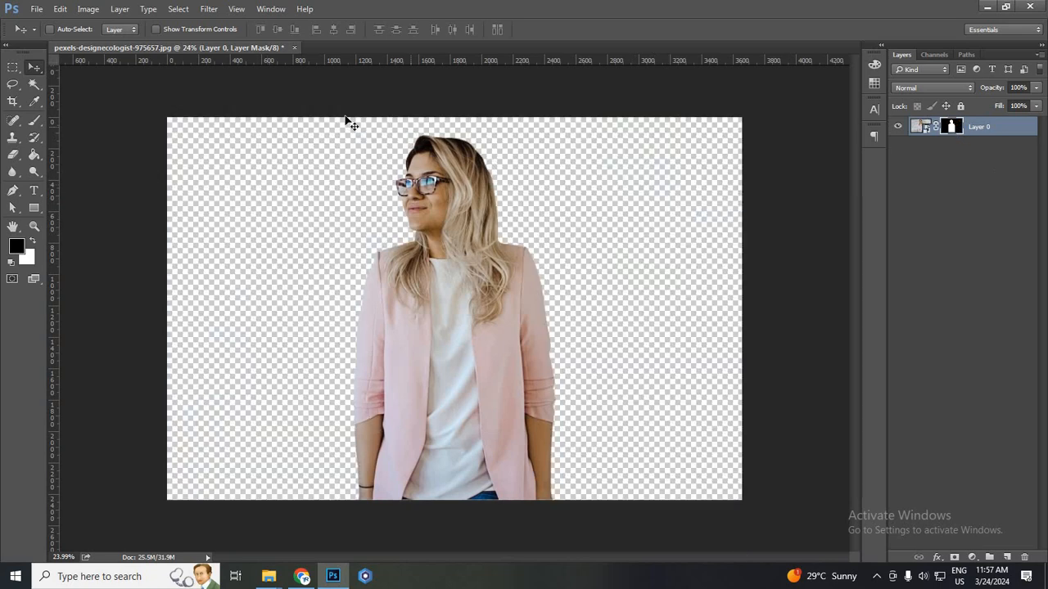
pyautogui.keyDown('shift'); pyautogui.click(952, 127); pyautogui.keyUp('shift')
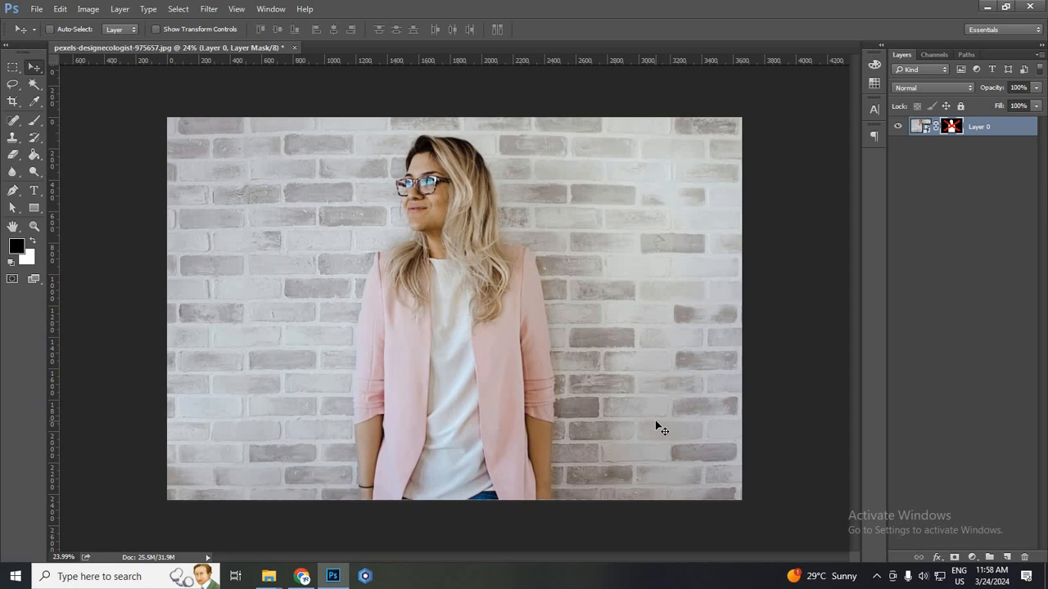
pyautogui.keyDown('shift'); pyautogui.click(951, 126); pyautogui.keyUp('shift')
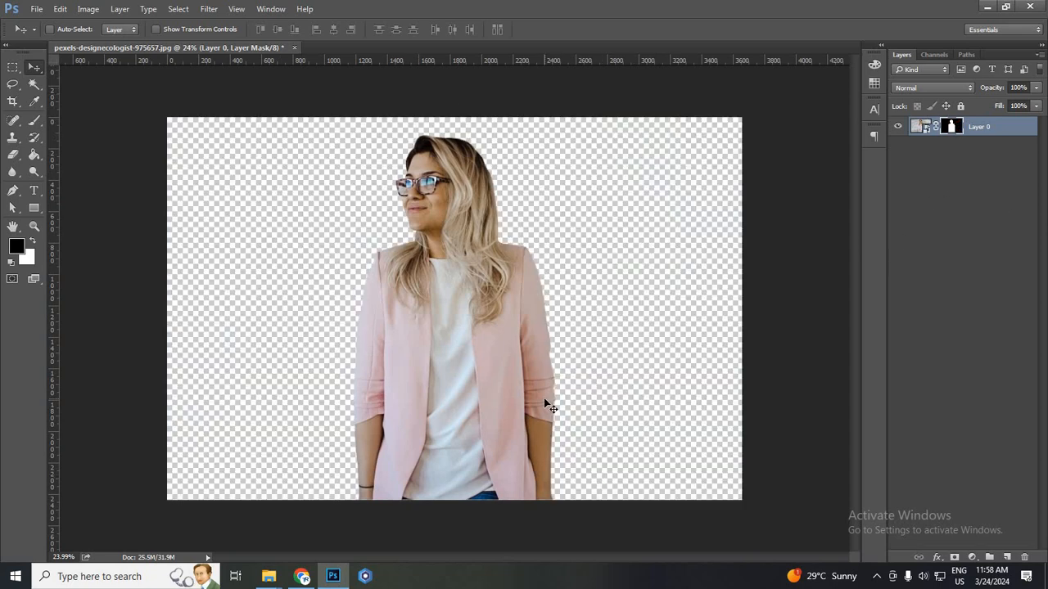
pyautogui.press('super')
pyautogui.click(490, 326)
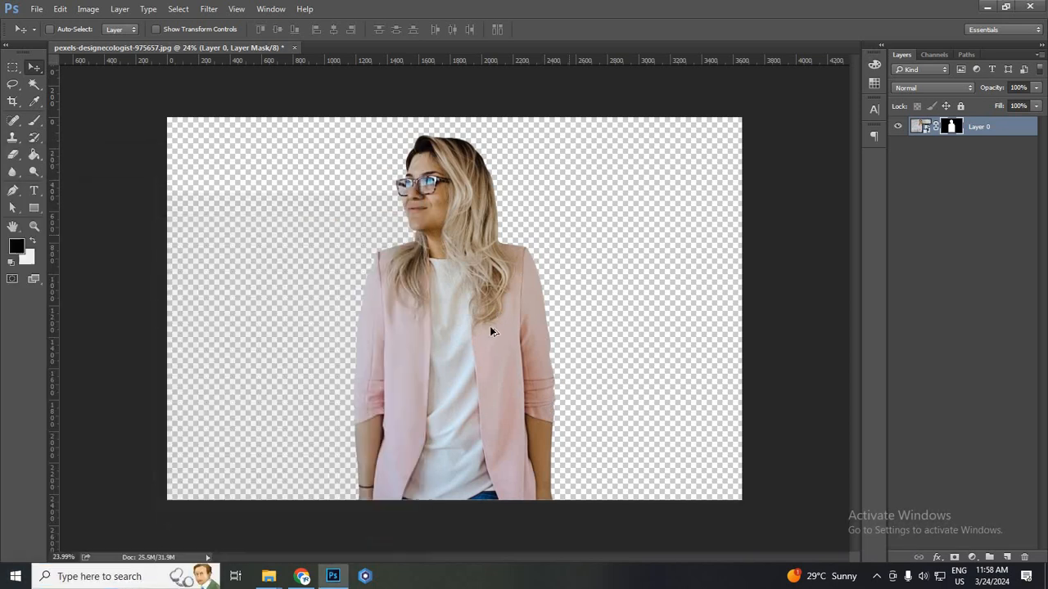
pyautogui.scroll(5, 489, 329)
pyautogui.scroll(-5, 592, 414)
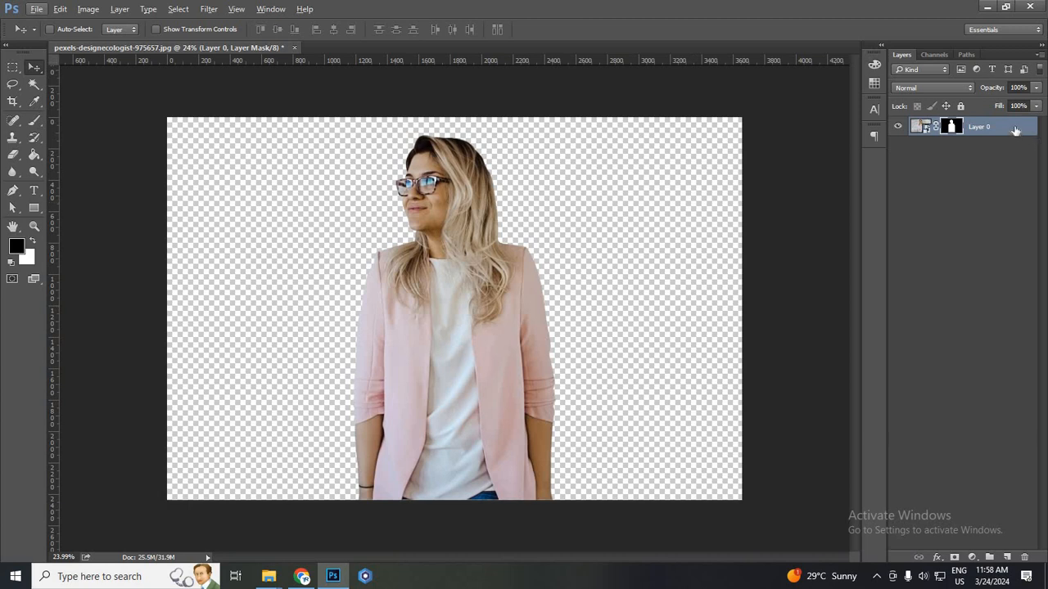
# Save the cutout to the Desktop as a PNG file named 1.
pyautogui.click(37, 10)
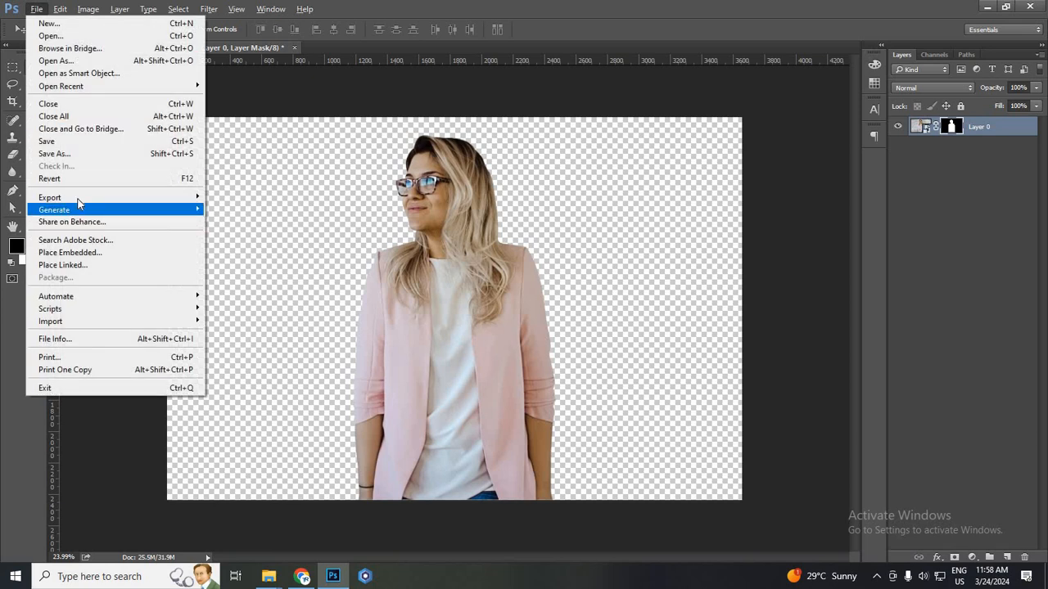
pyautogui.click(82, 154)
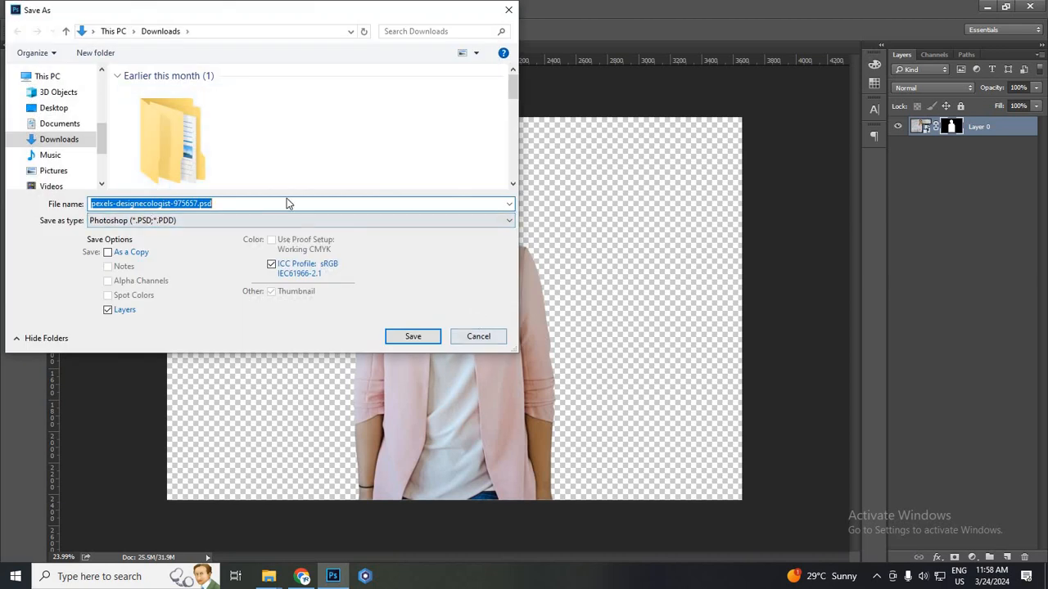
pyautogui.click(276, 221)
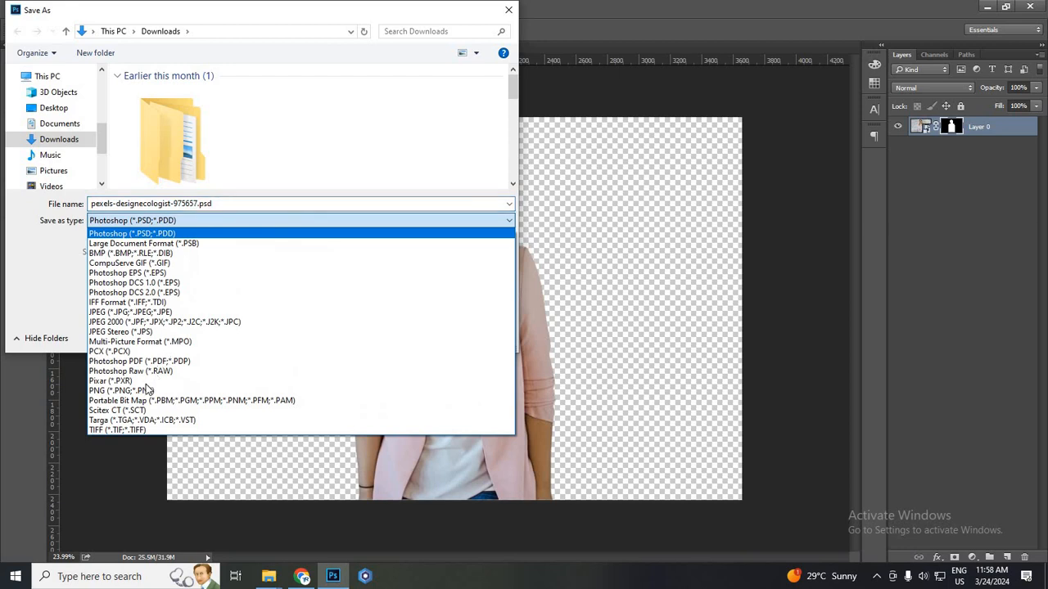
pyautogui.click(249, 205)
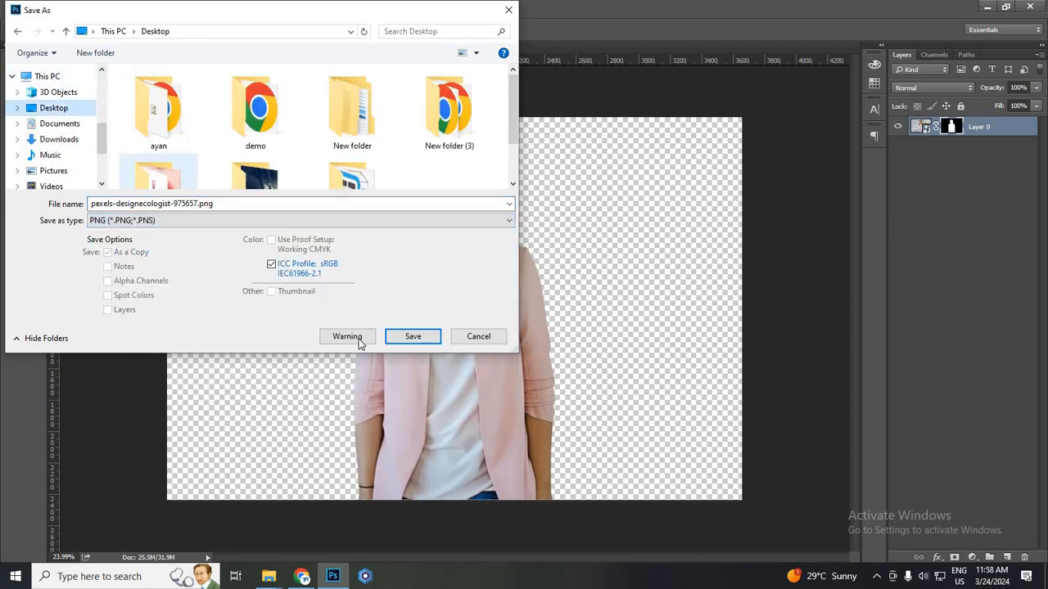
pyautogui.doubleClick(228, 205)
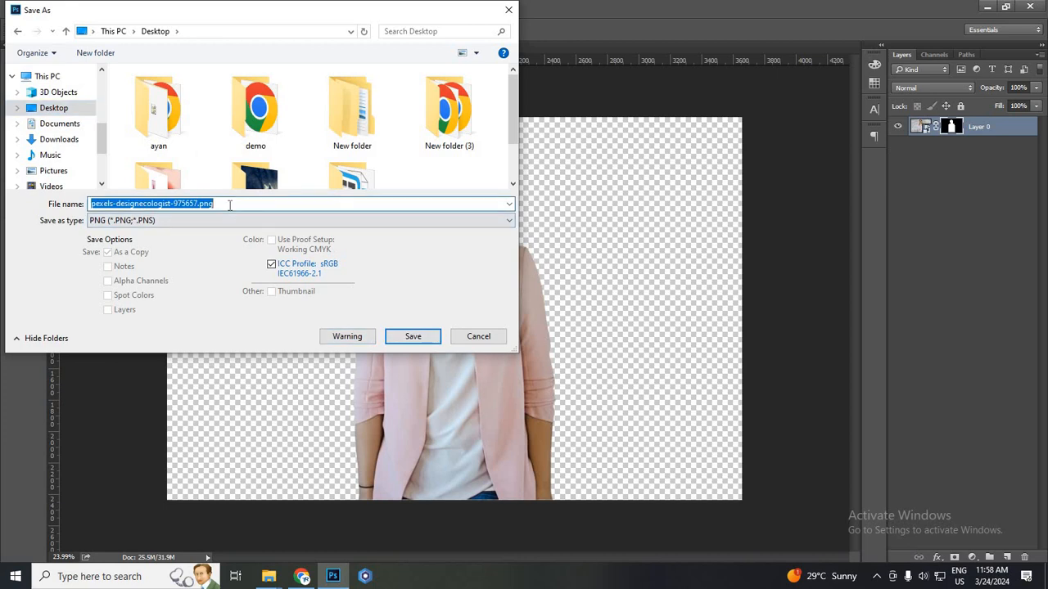
pyautogui.write('1')
pyautogui.click(393, 339)
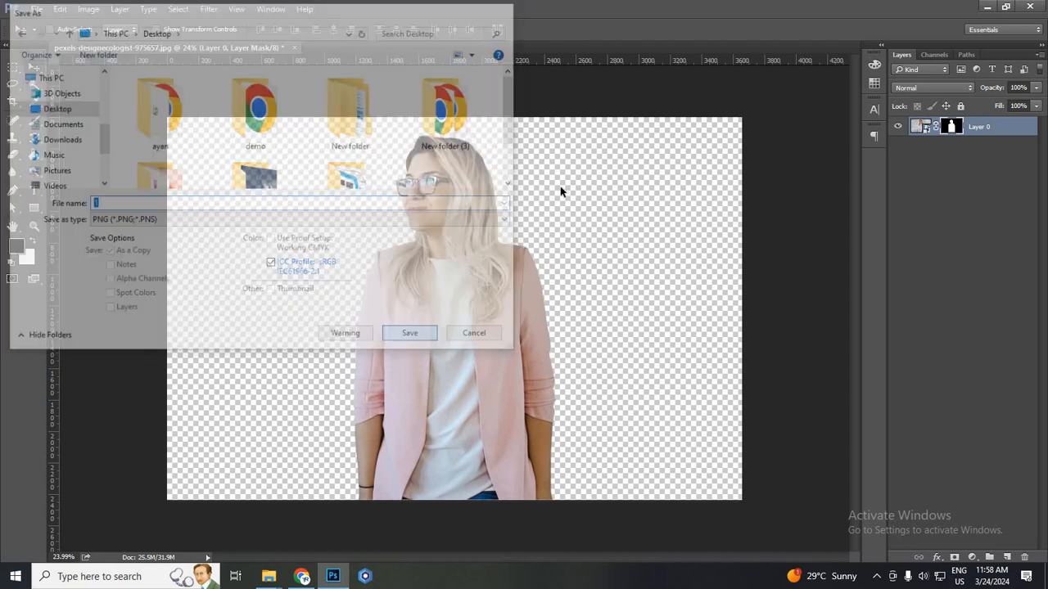
# Finish the PNG export with None / Fast compression and no interlacing, and open 1.png from the Desktop in File Explorer.
pyautogui.click(563, 185)
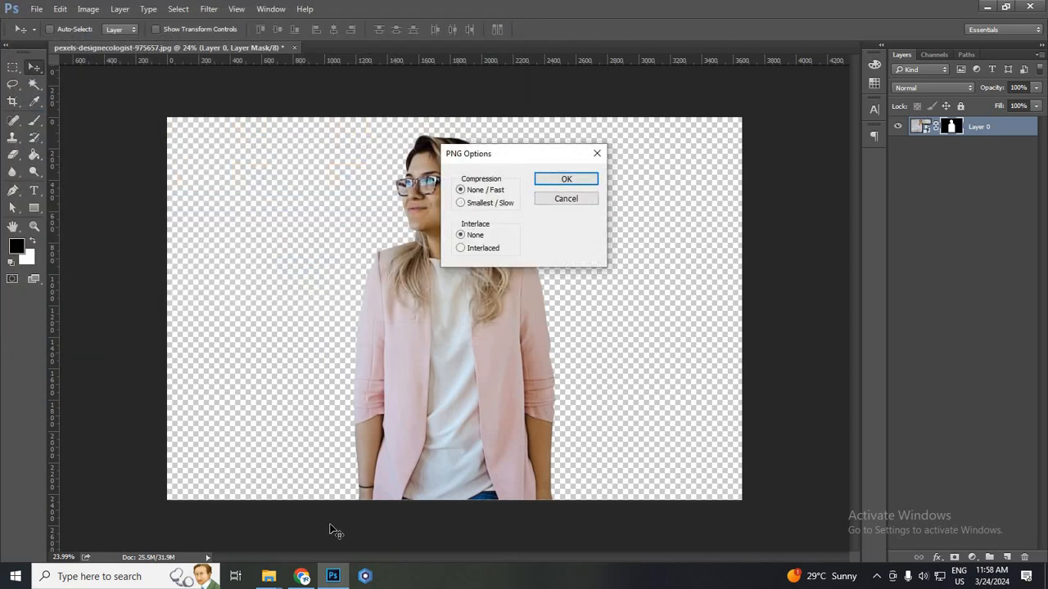
pyautogui.click(268, 576)
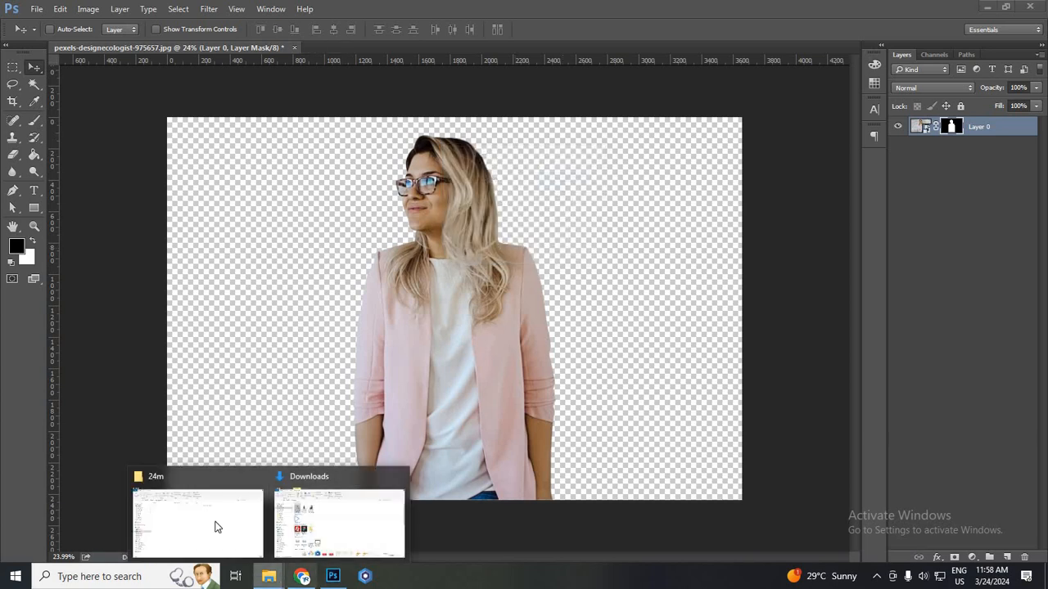
pyautogui.click(368, 542)
pyautogui.click(48, 147)
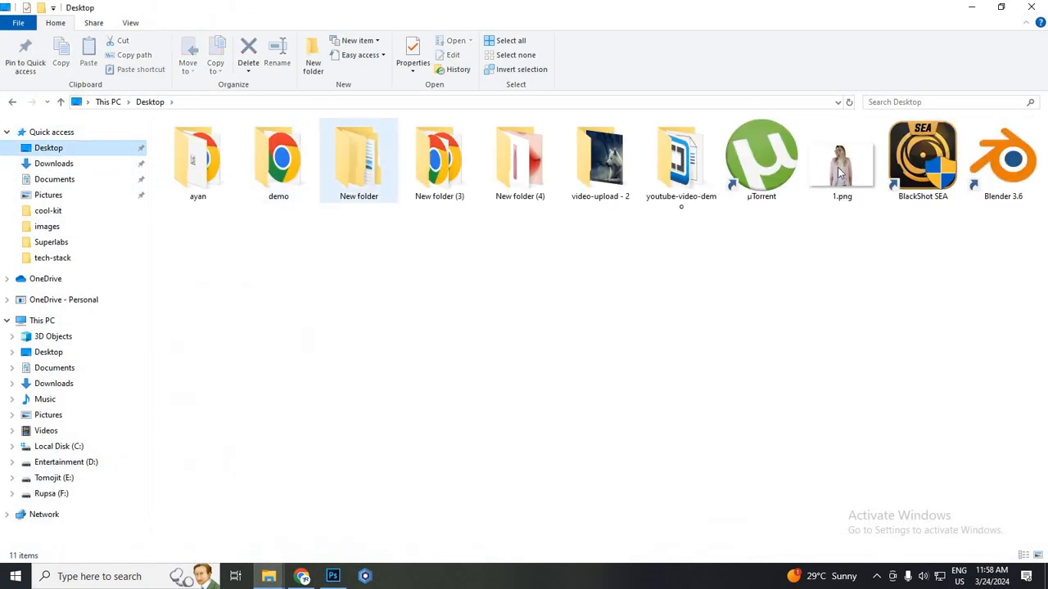
pyautogui.doubleClick(842, 160)
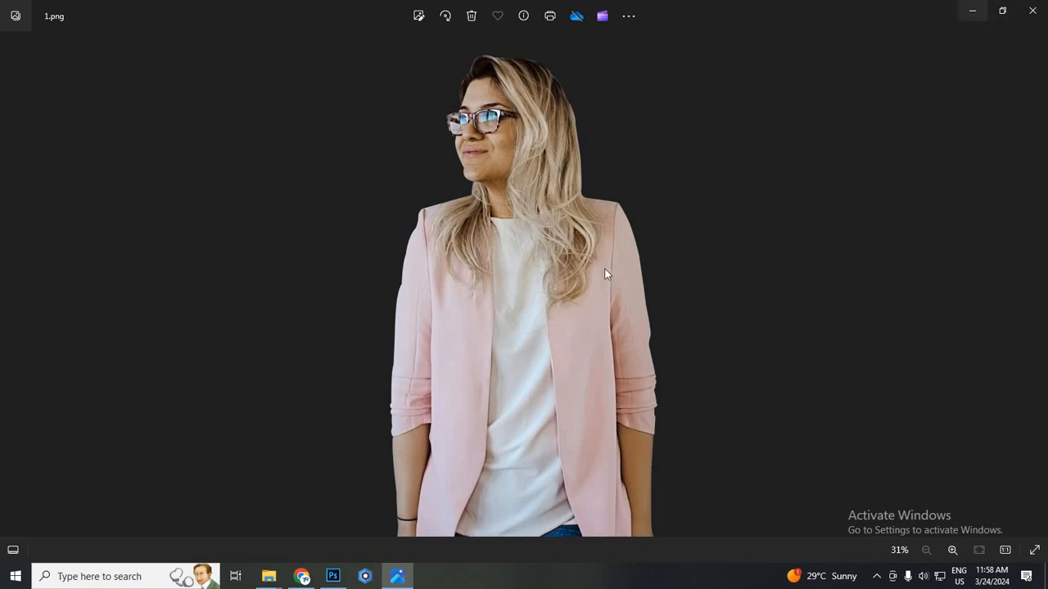
# Inspect the woman's cutout up close and at full size in the image viewer, and return to Photoshop.
pyautogui.scroll(3, 614, 358)
pyautogui.scroll(1, 620, 374)
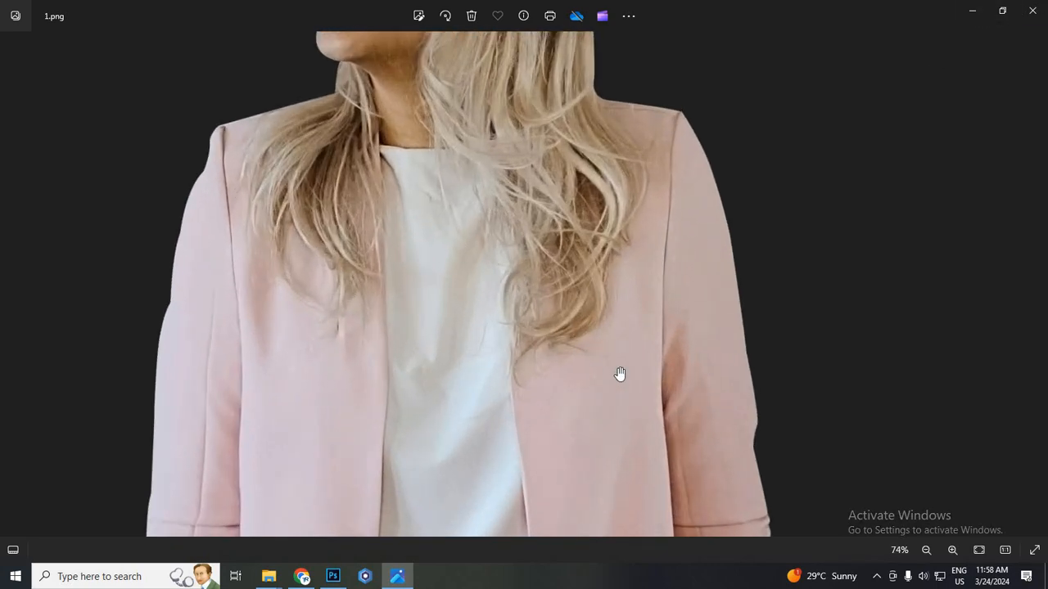
pyautogui.scroll(-4, 619, 374)
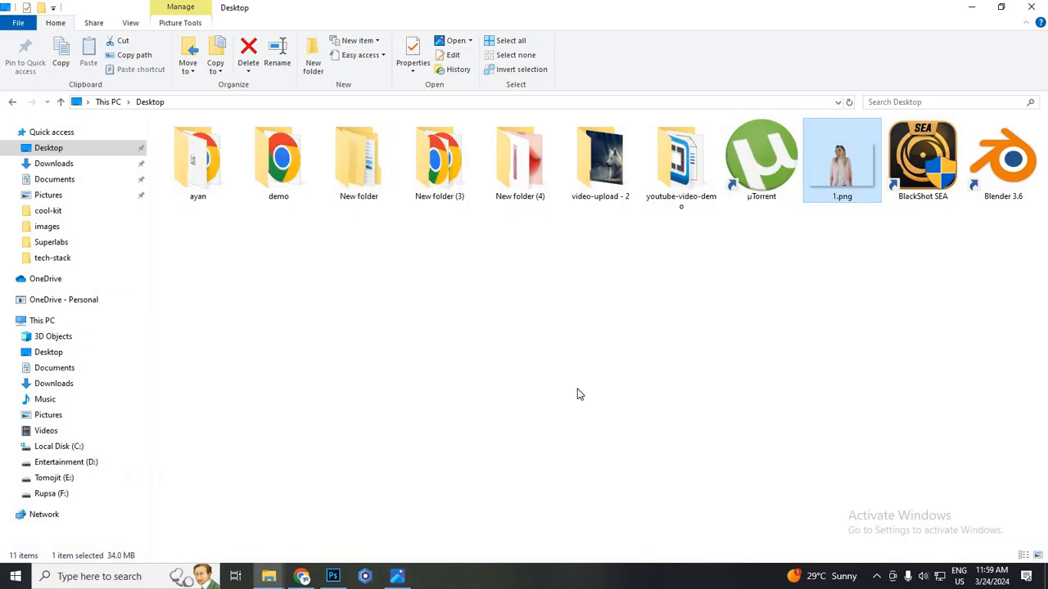
pyautogui.click(332, 576)
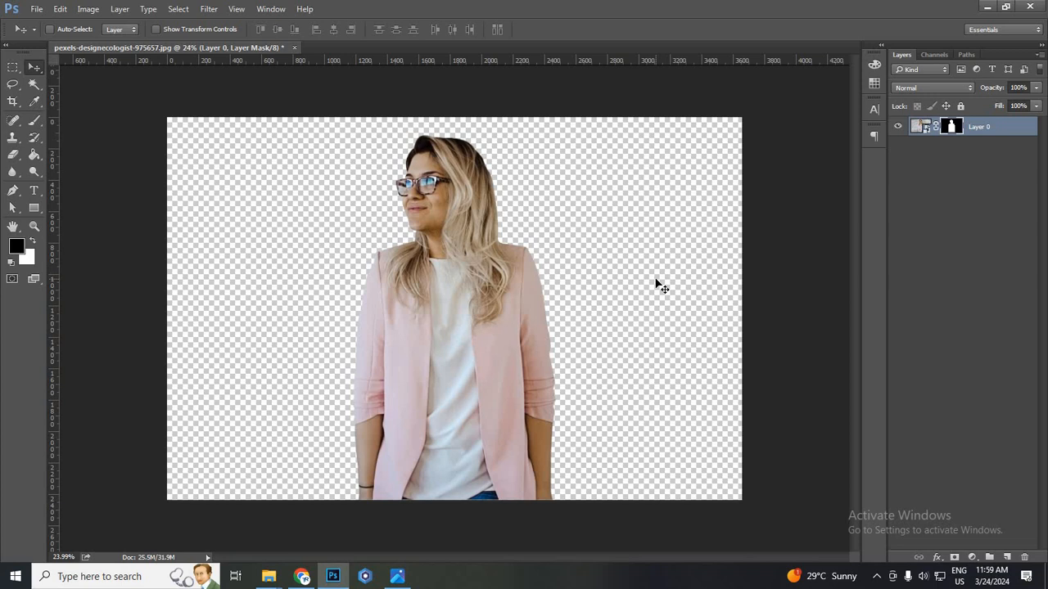
pyautogui.click(35, 85)
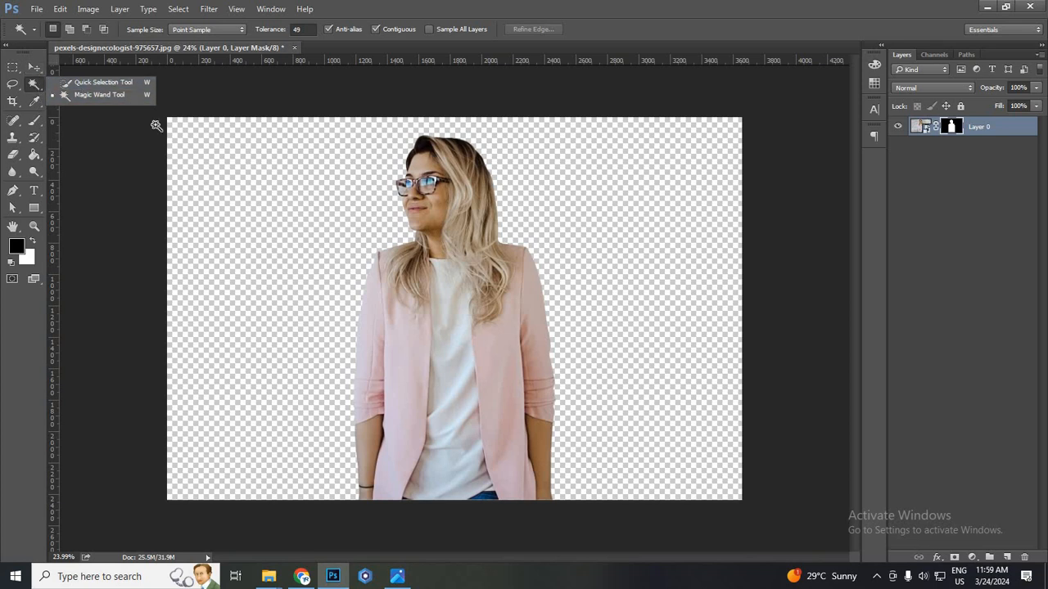
pyautogui.click(203, 112)
pyautogui.click(34, 67)
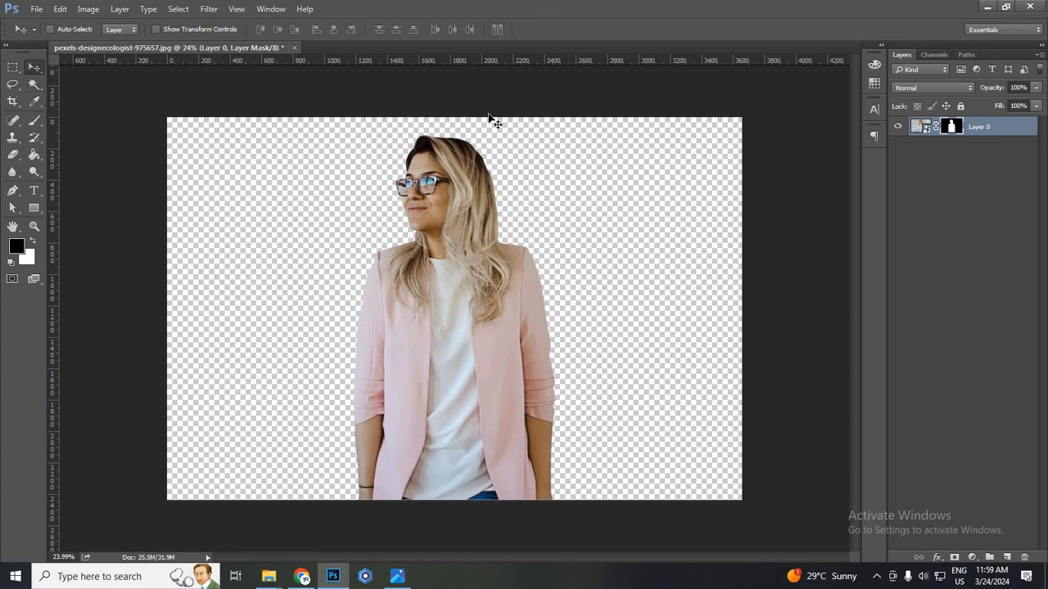